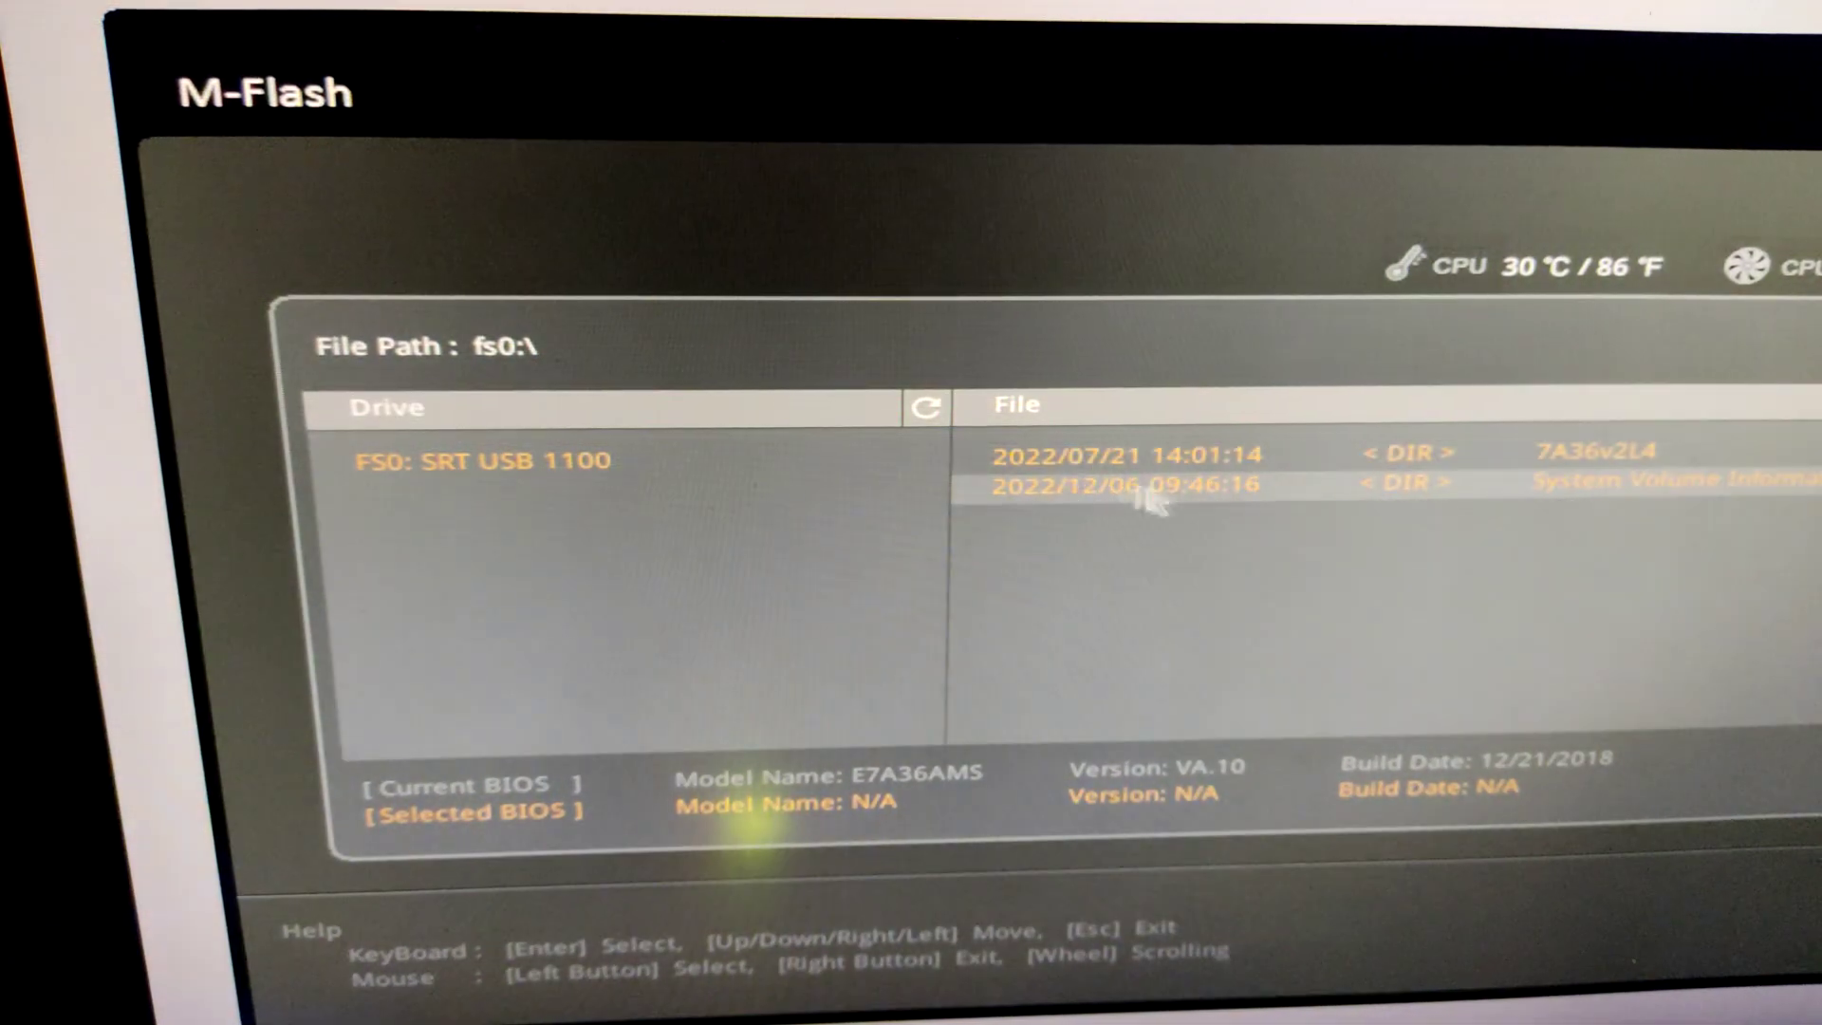
# Step: Inspect the USB drive's System Volume Information and 7A36v2L4 folders
pyautogui.click(1099, 484)
pyautogui.click(1099, 469)
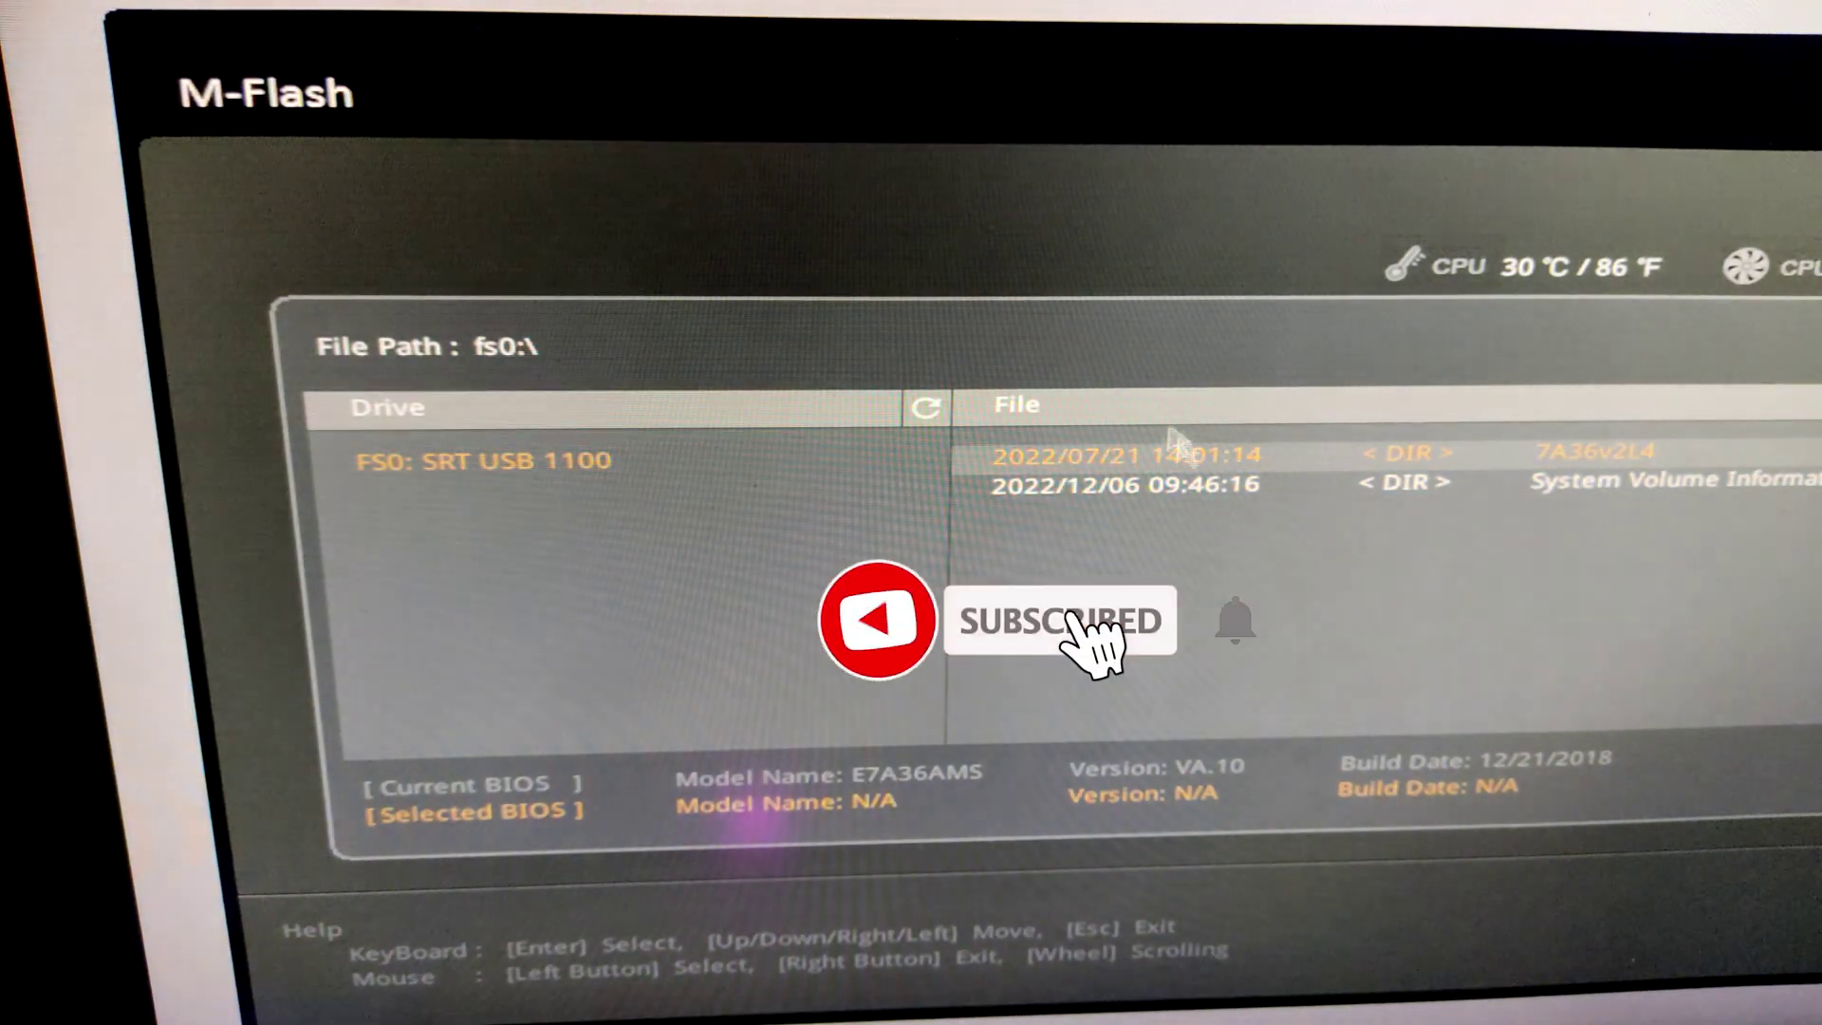
pyautogui.click(1177, 453)
pyautogui.click(1159, 482)
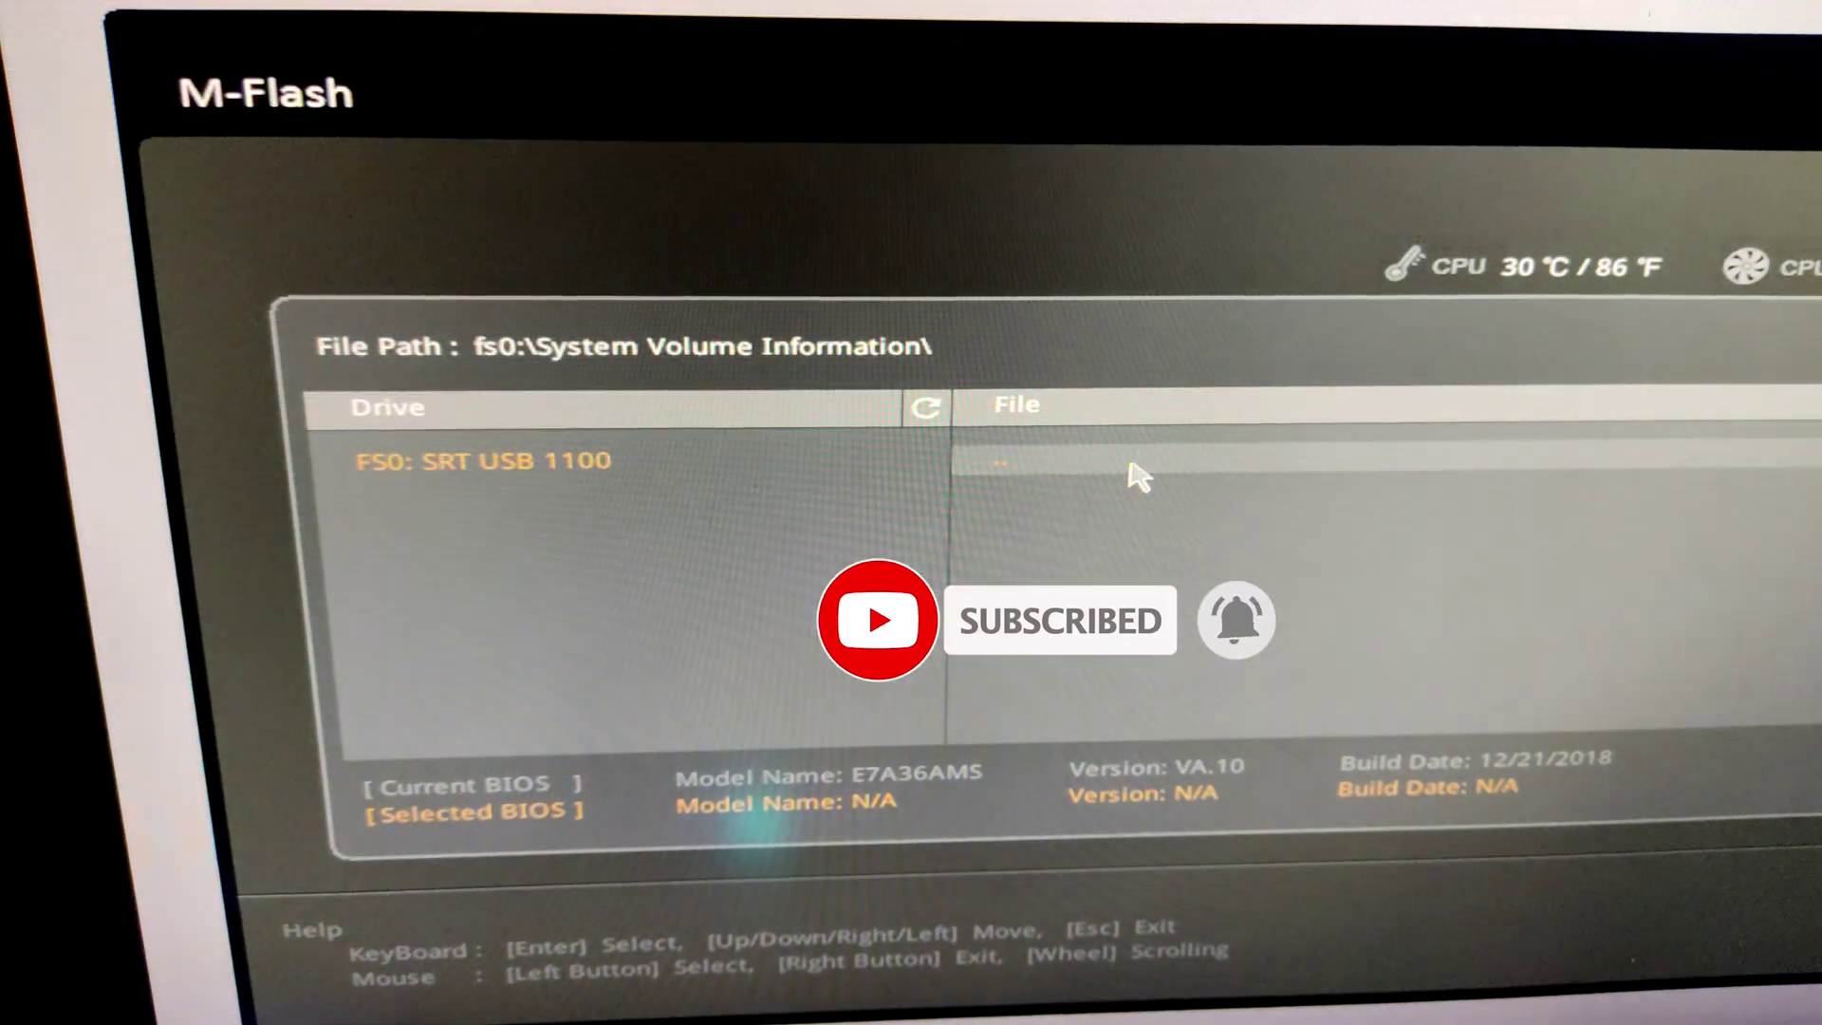
pyautogui.click(1139, 475)
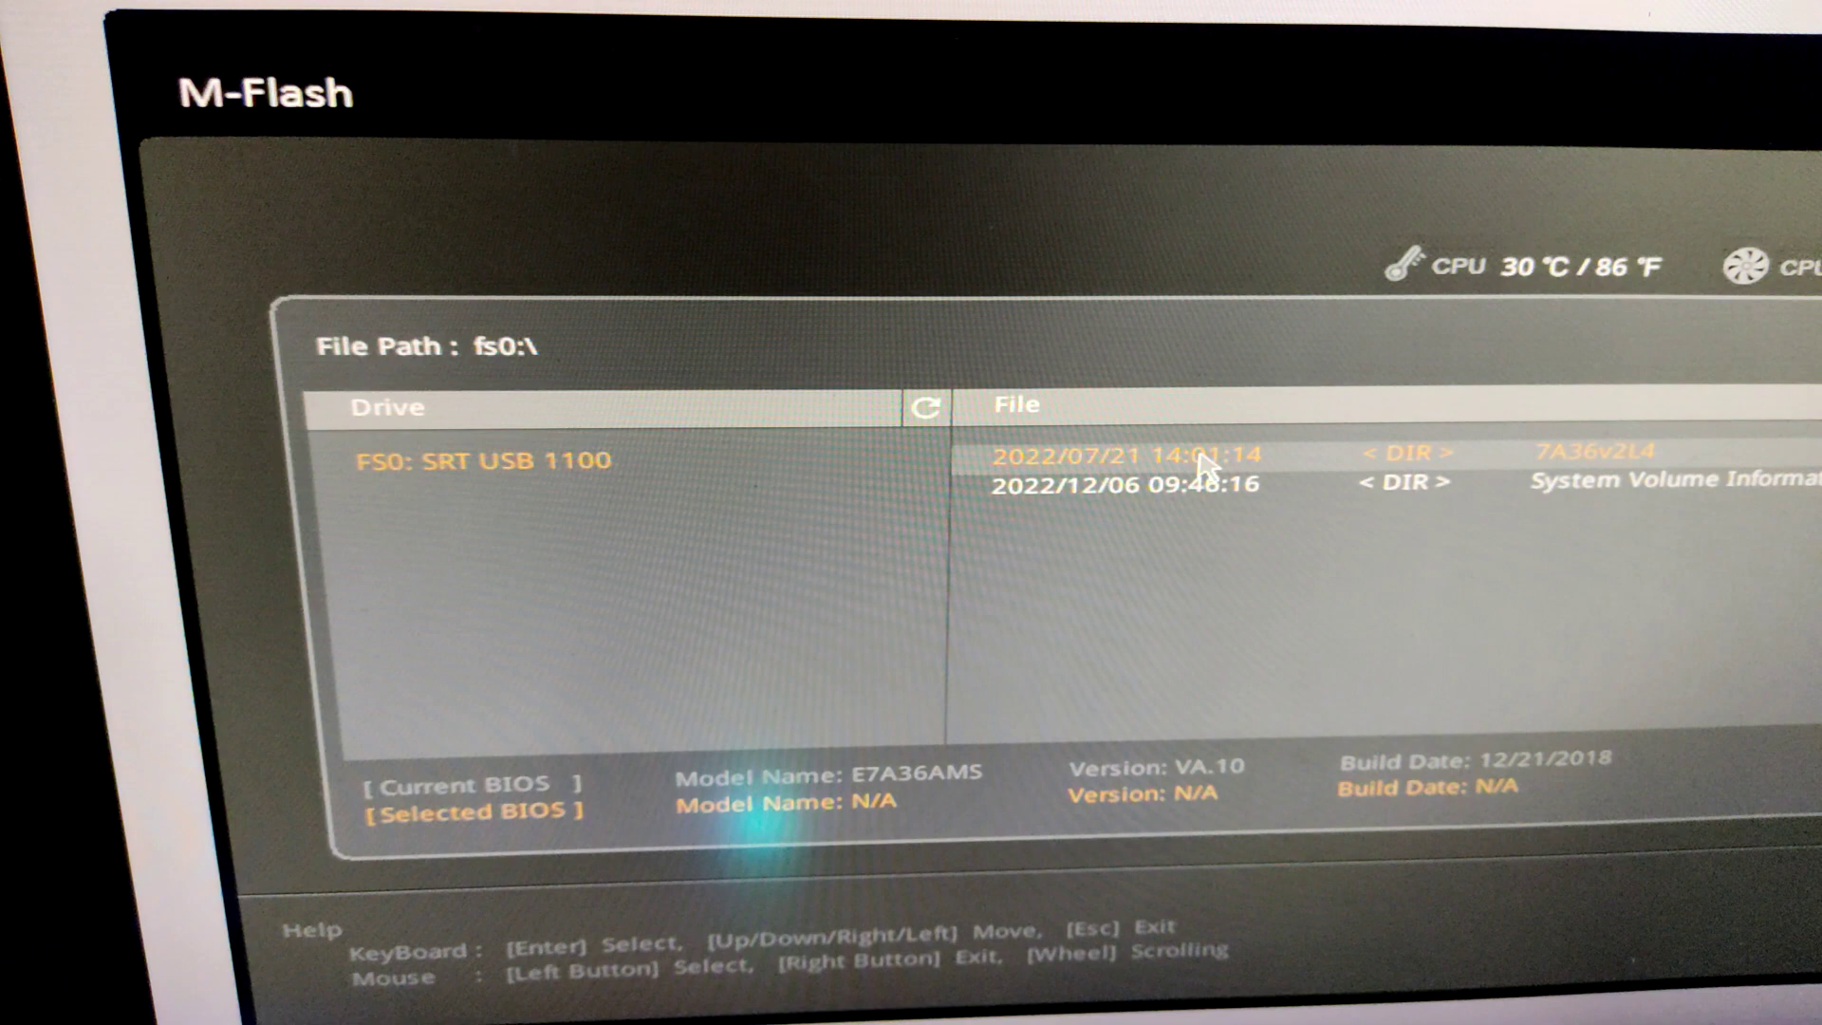
pyautogui.click(1154, 484)
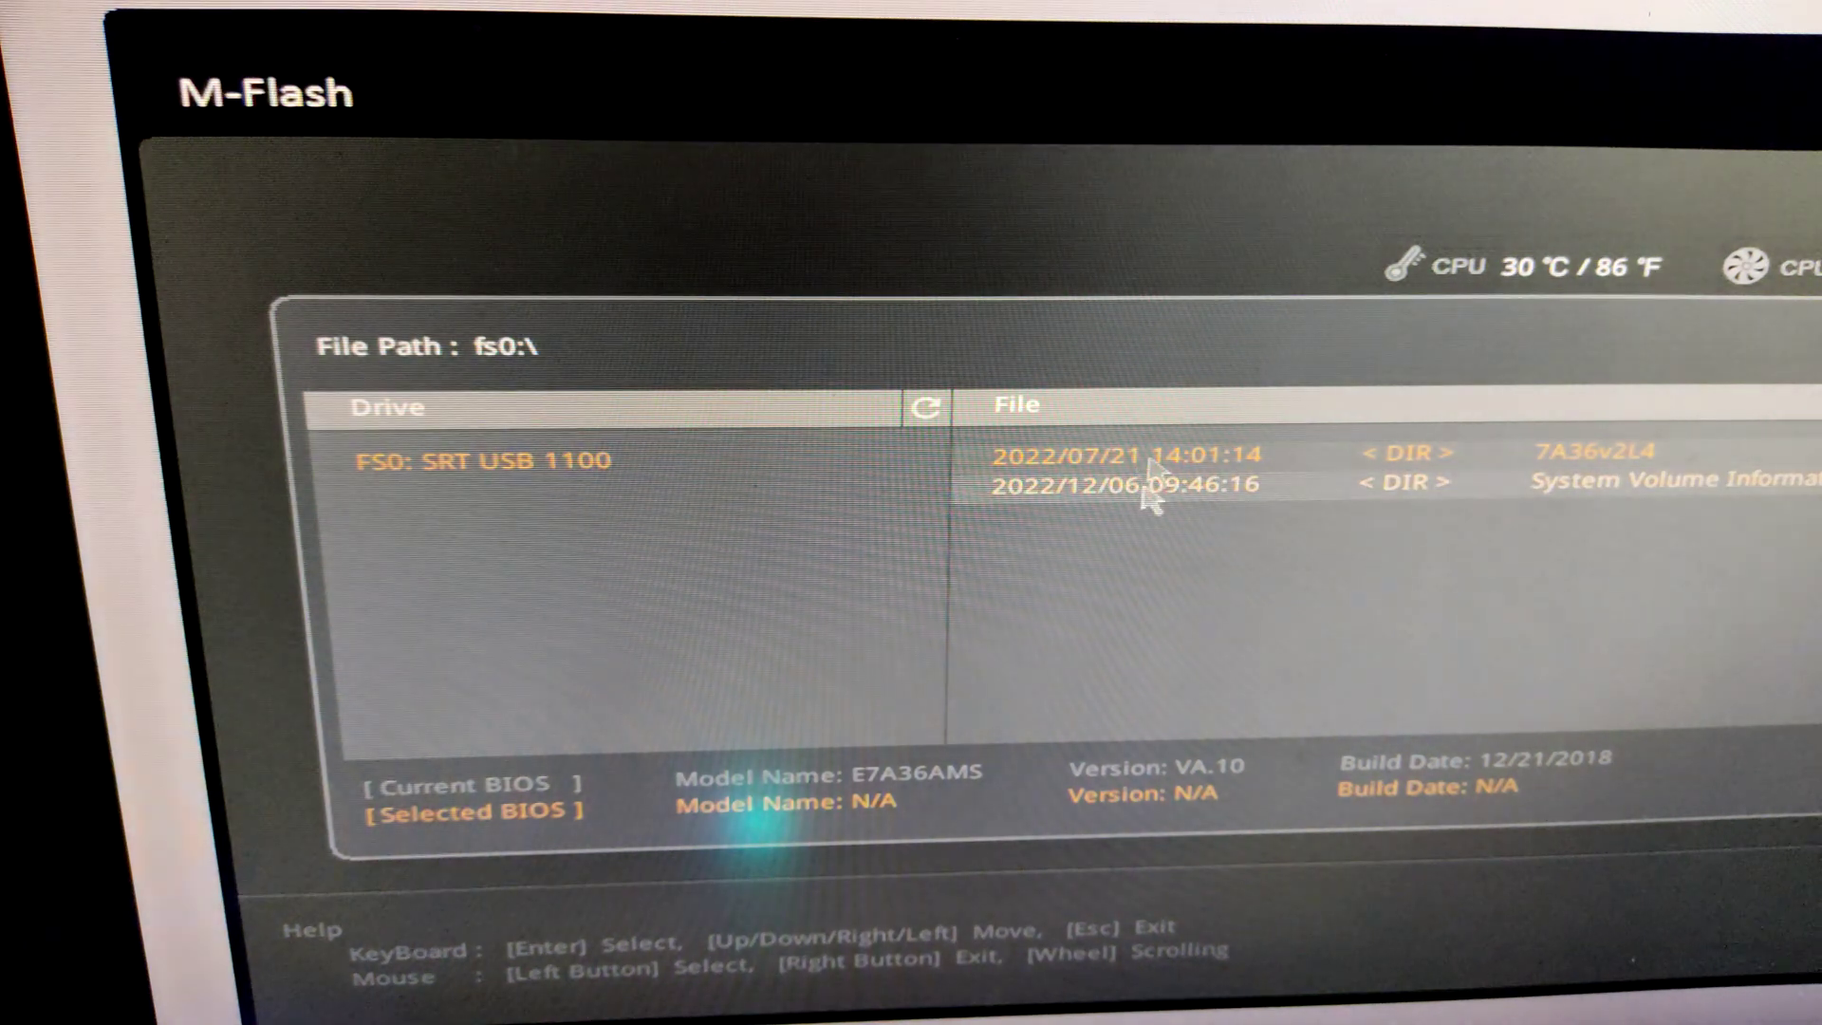
pyautogui.click(1139, 470)
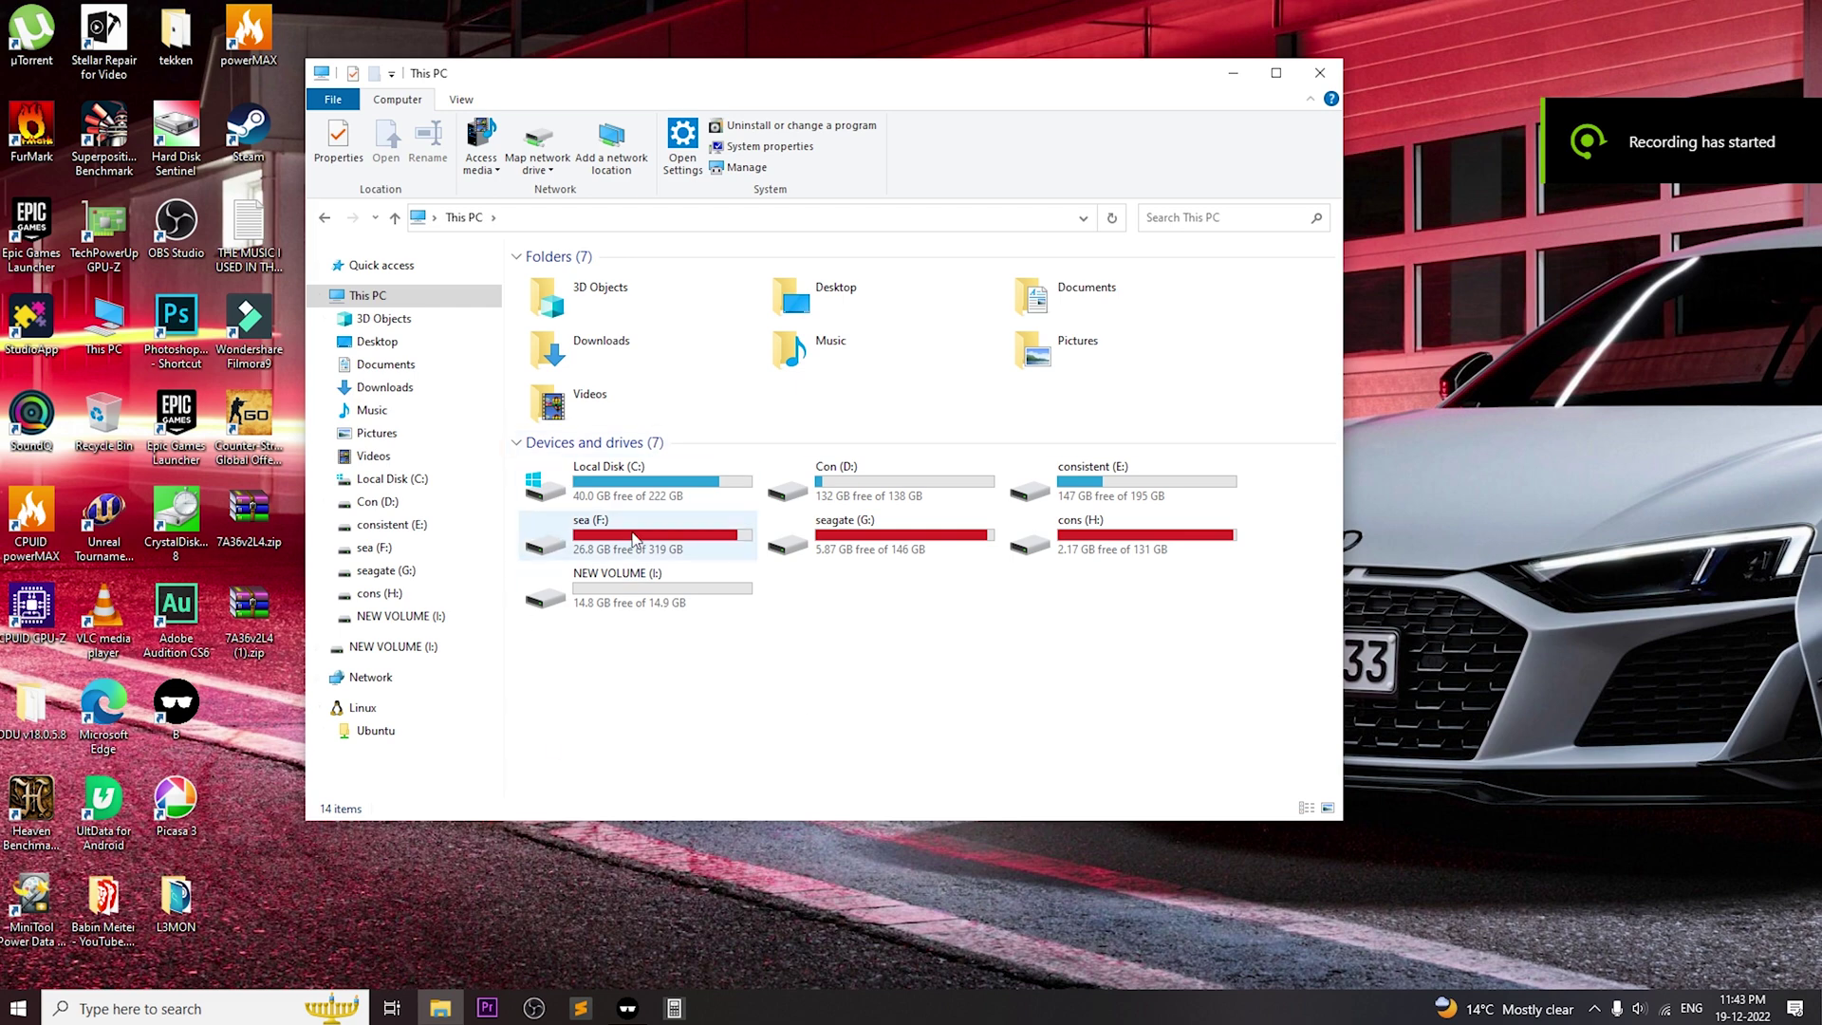
# Step: Permanently delete both the 7A36v2L4 folder and its zip from NEW VOLUME (I:)
pyautogui.doubleClick(637, 584)
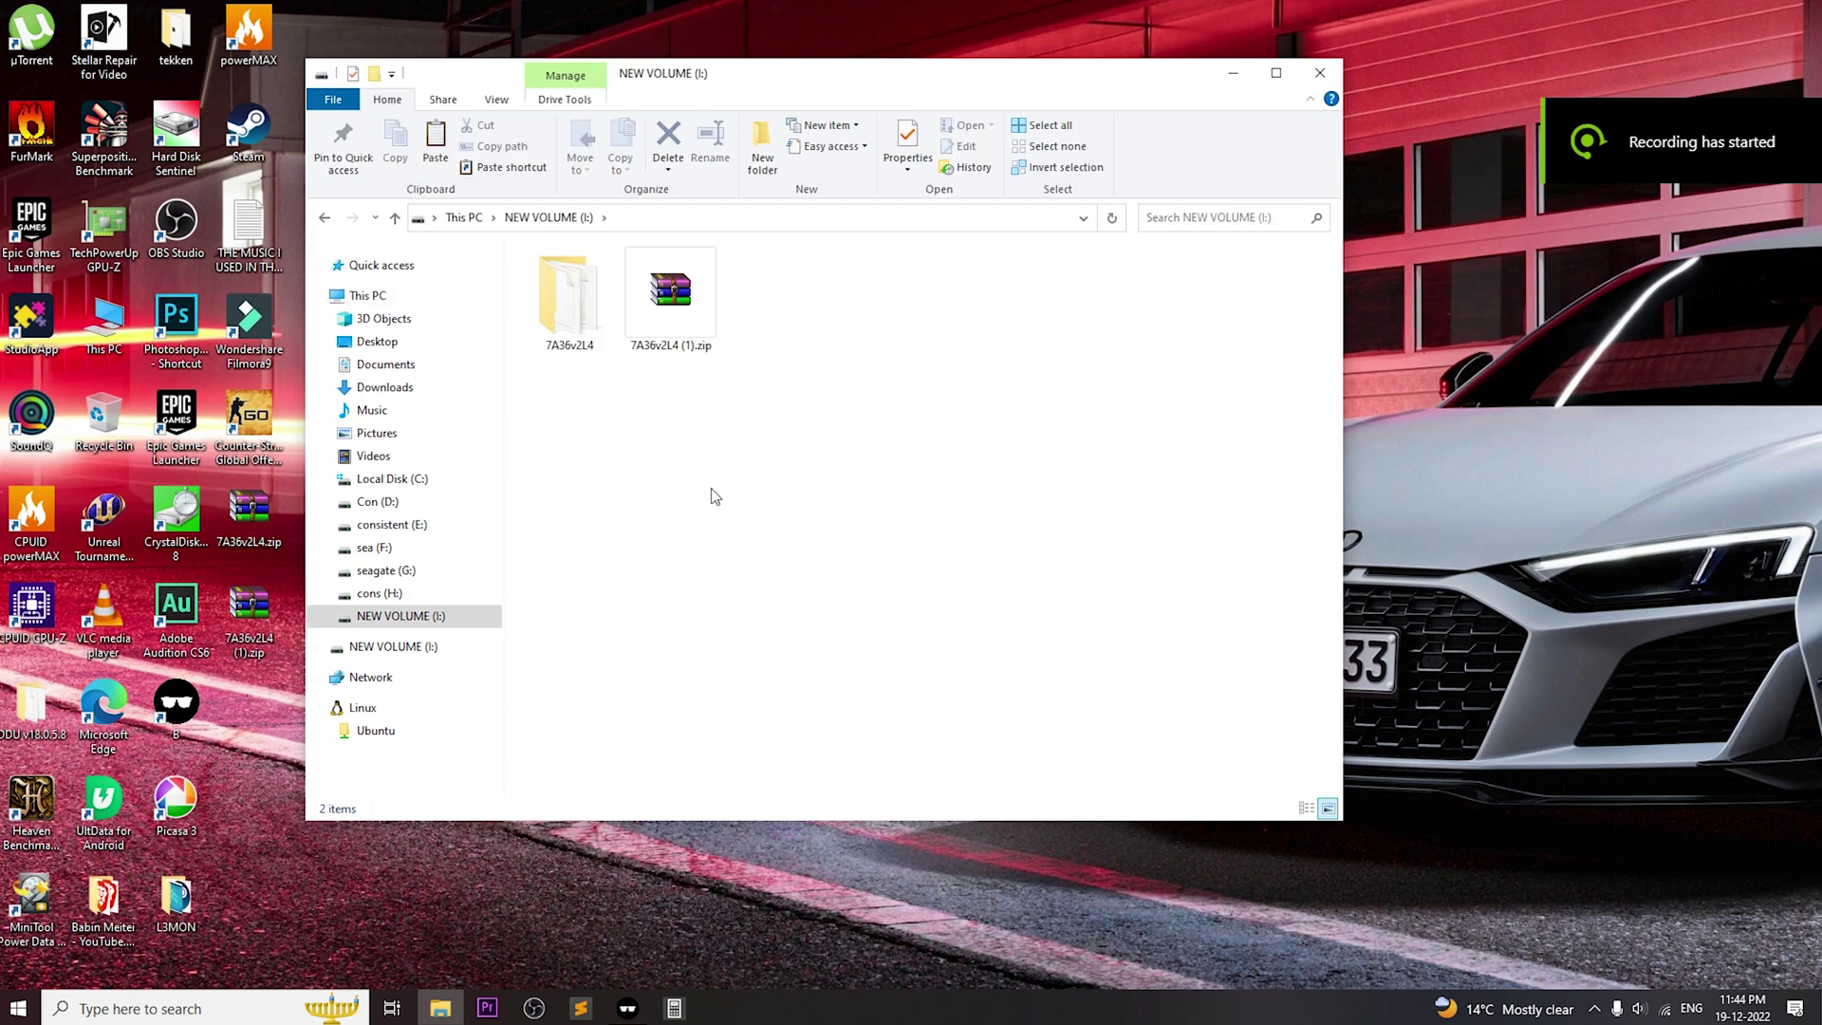
pyautogui.moveTo(829, 470); pyautogui.dragTo(496, 234)
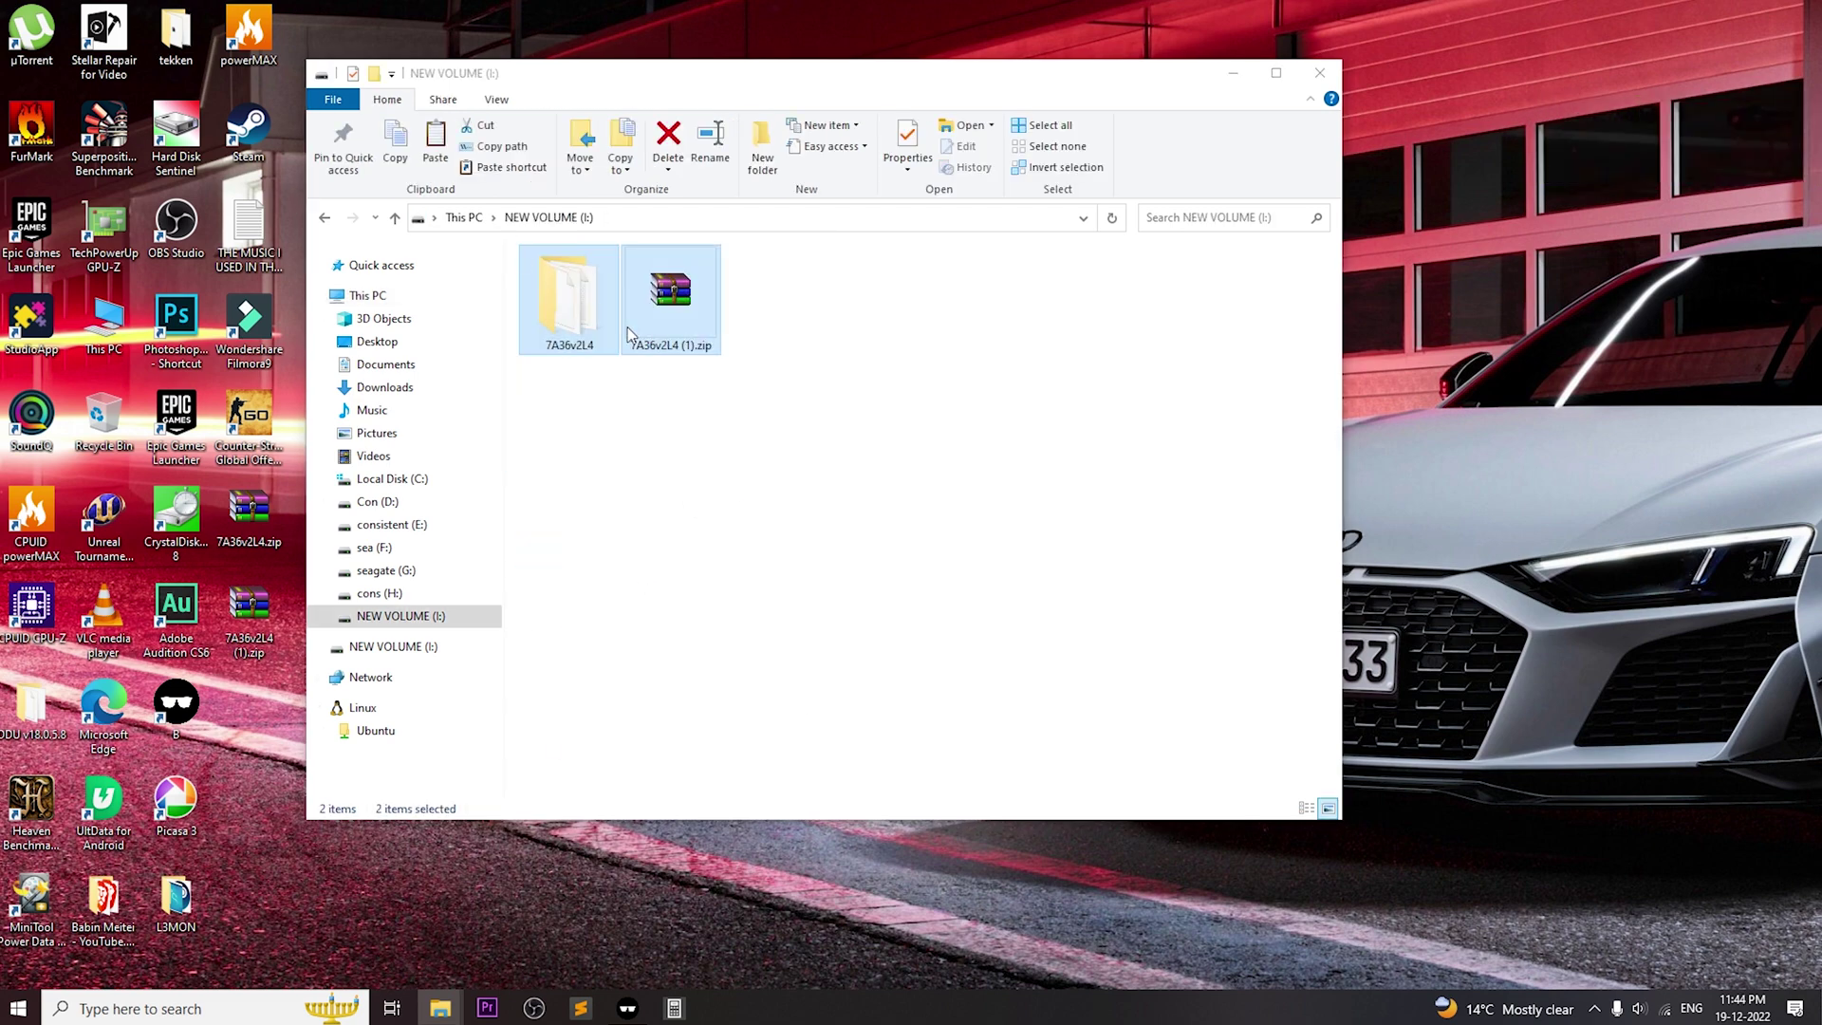
pyautogui.hotkey('shift', 'Delete')
pyautogui.press('Return')
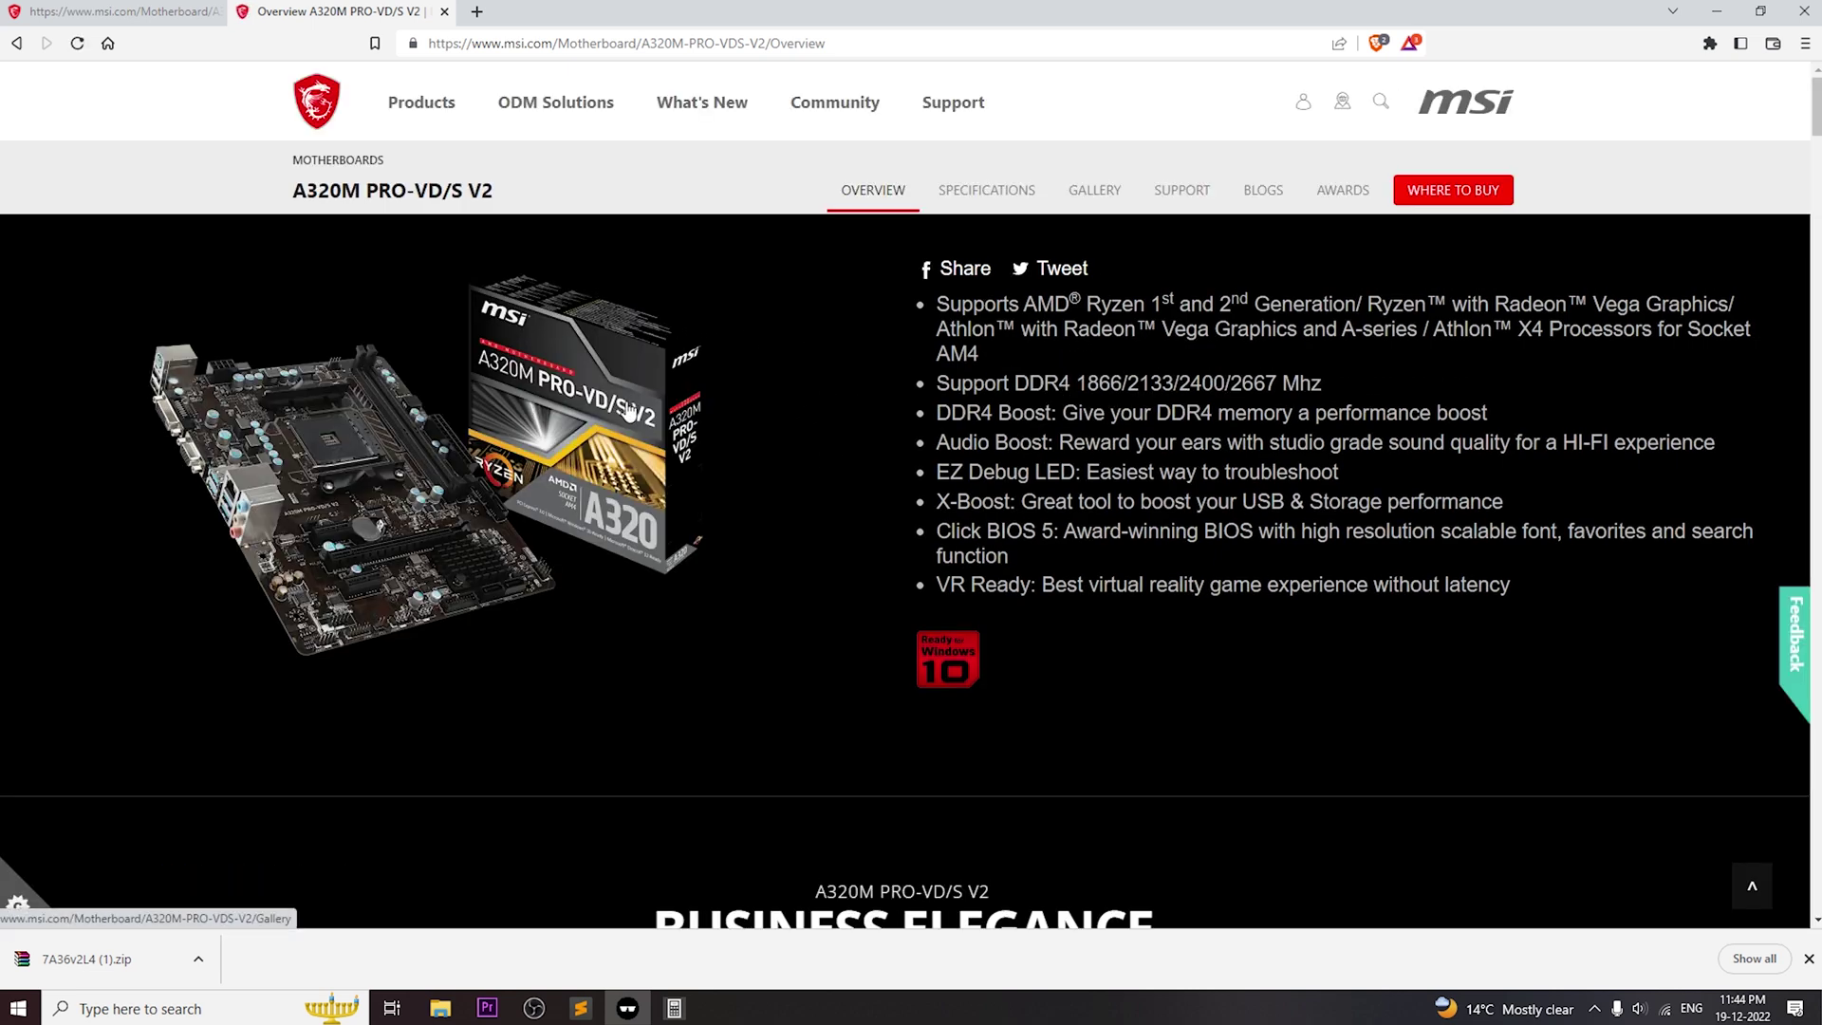
# Step: Compare the A320M PRO-VD/S and A320M PRO-VD/S V2 pages across browser tabs
pyautogui.click(170, 11)
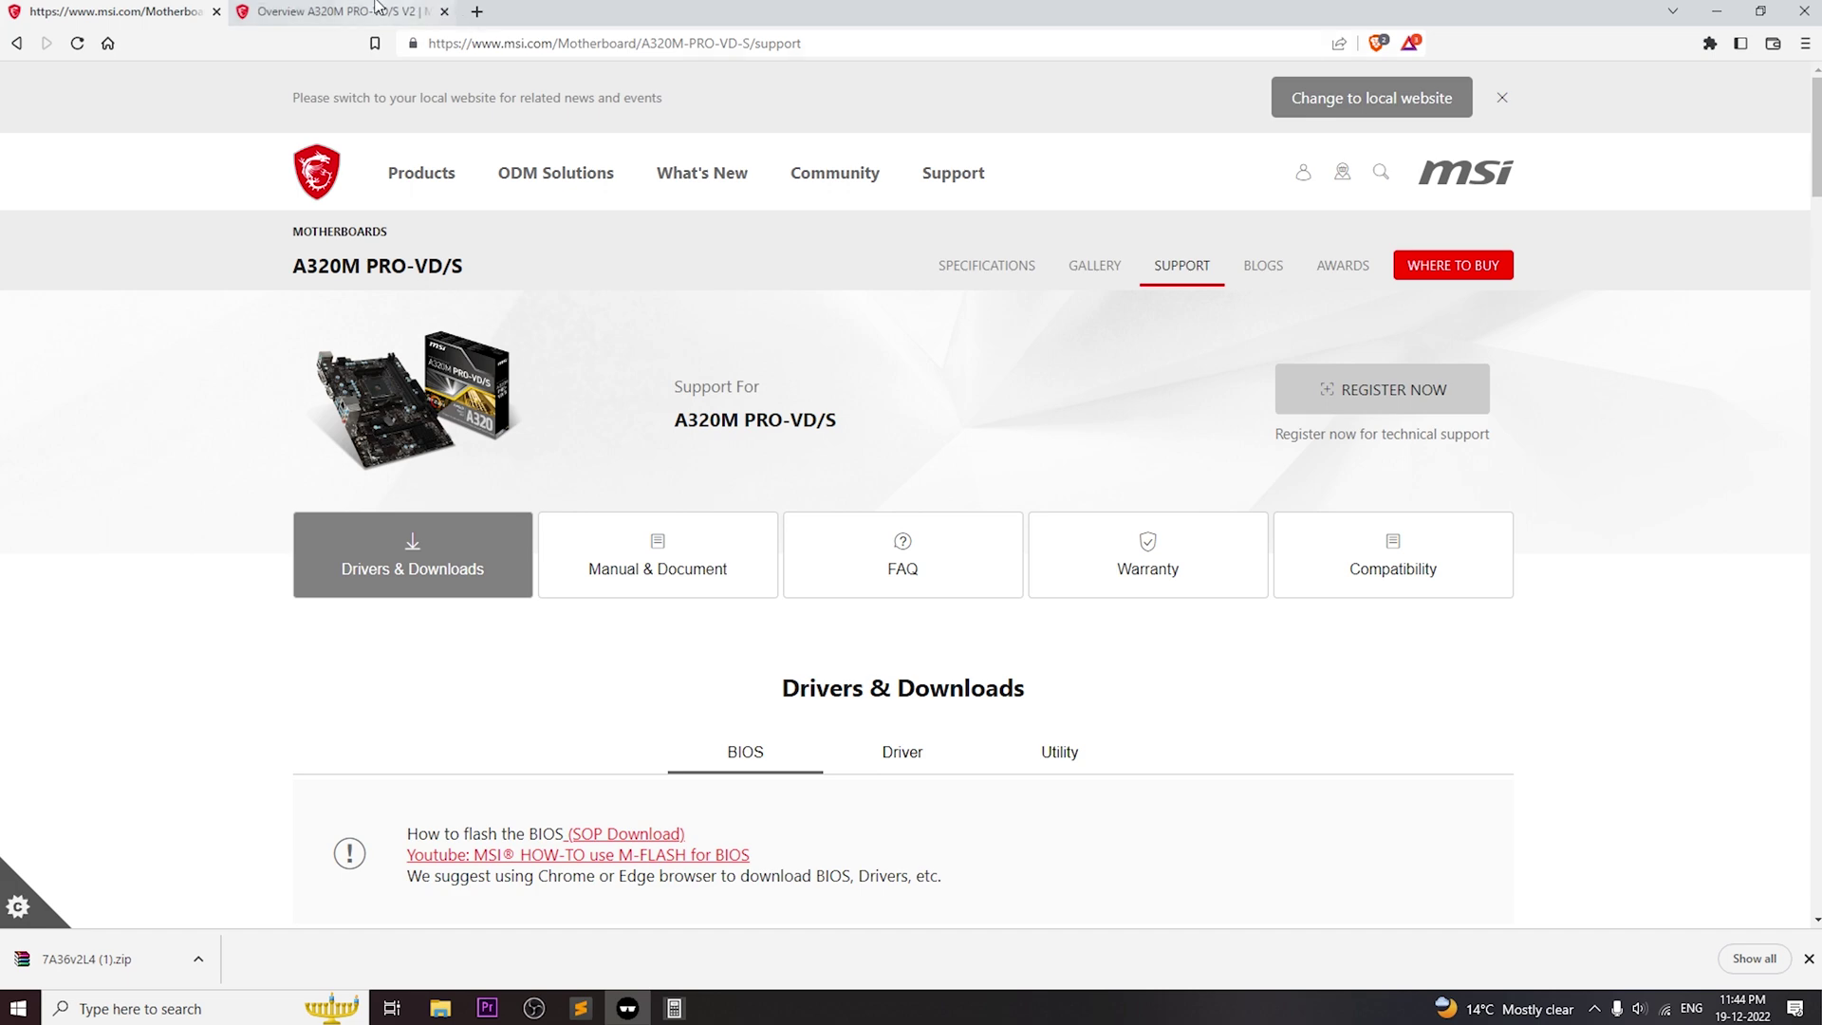
pyautogui.click(343, 12)
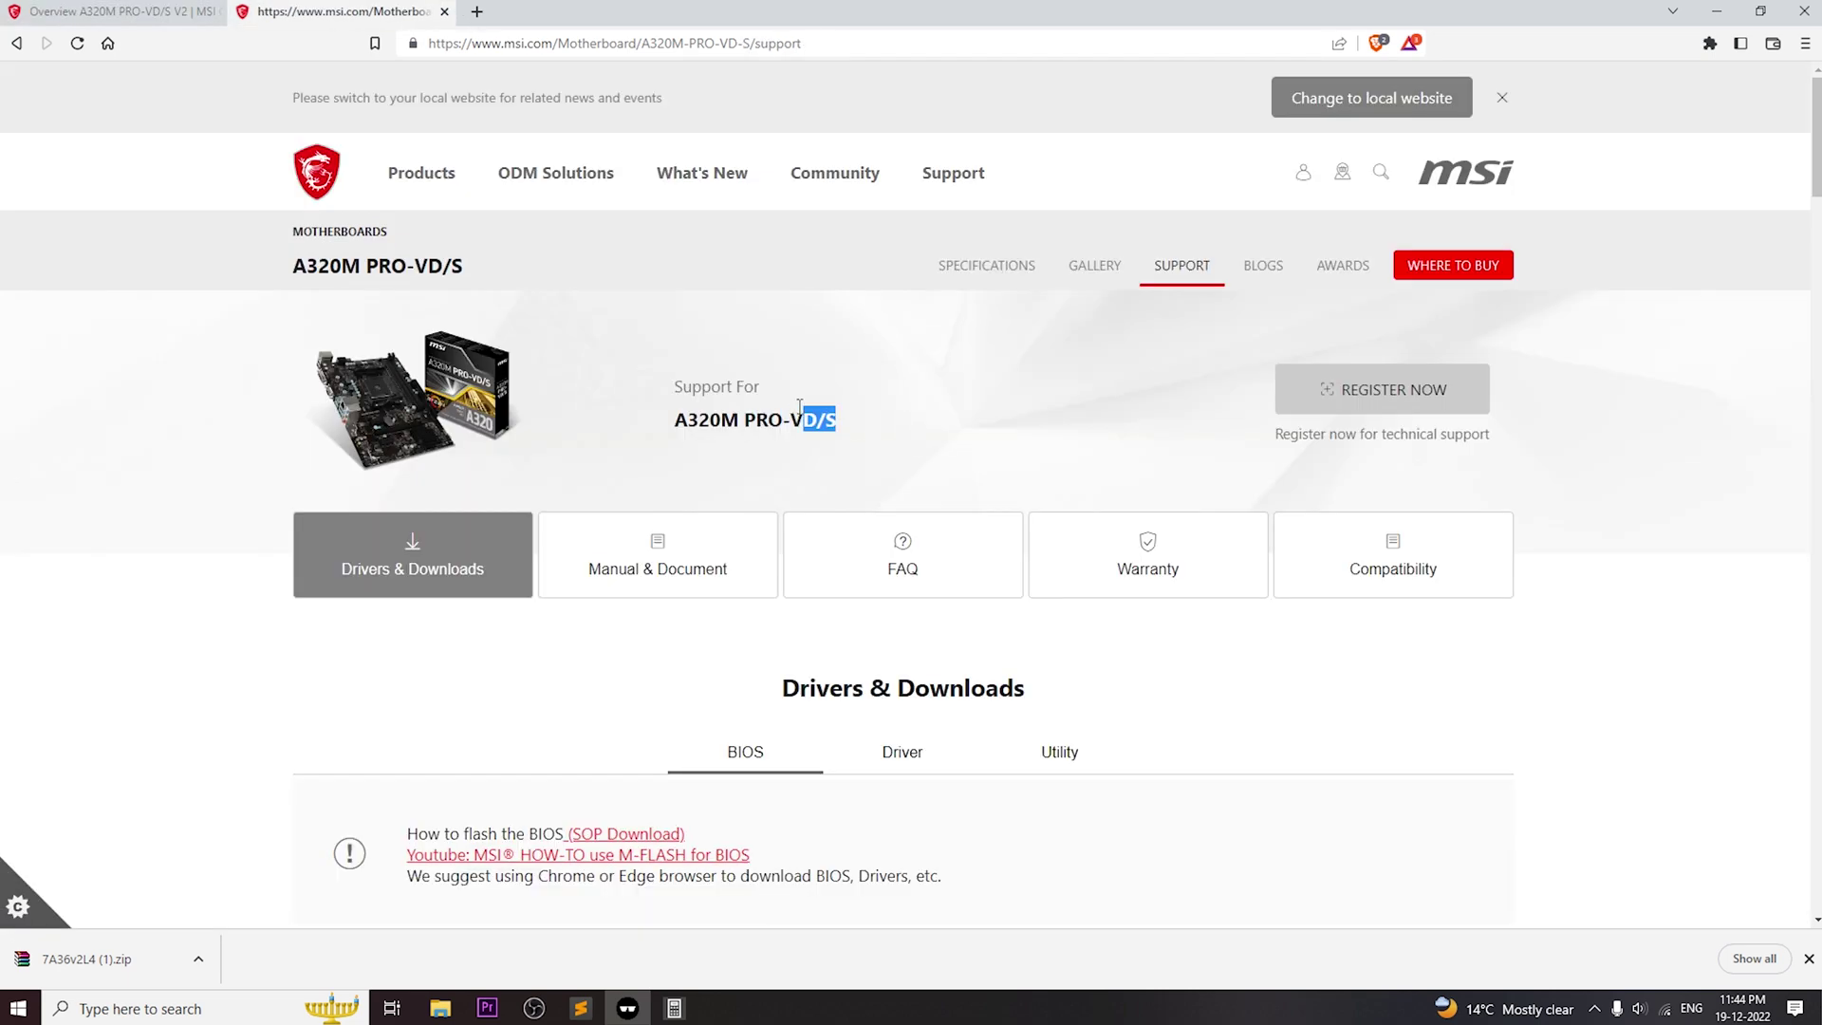
pyautogui.click(114, 12)
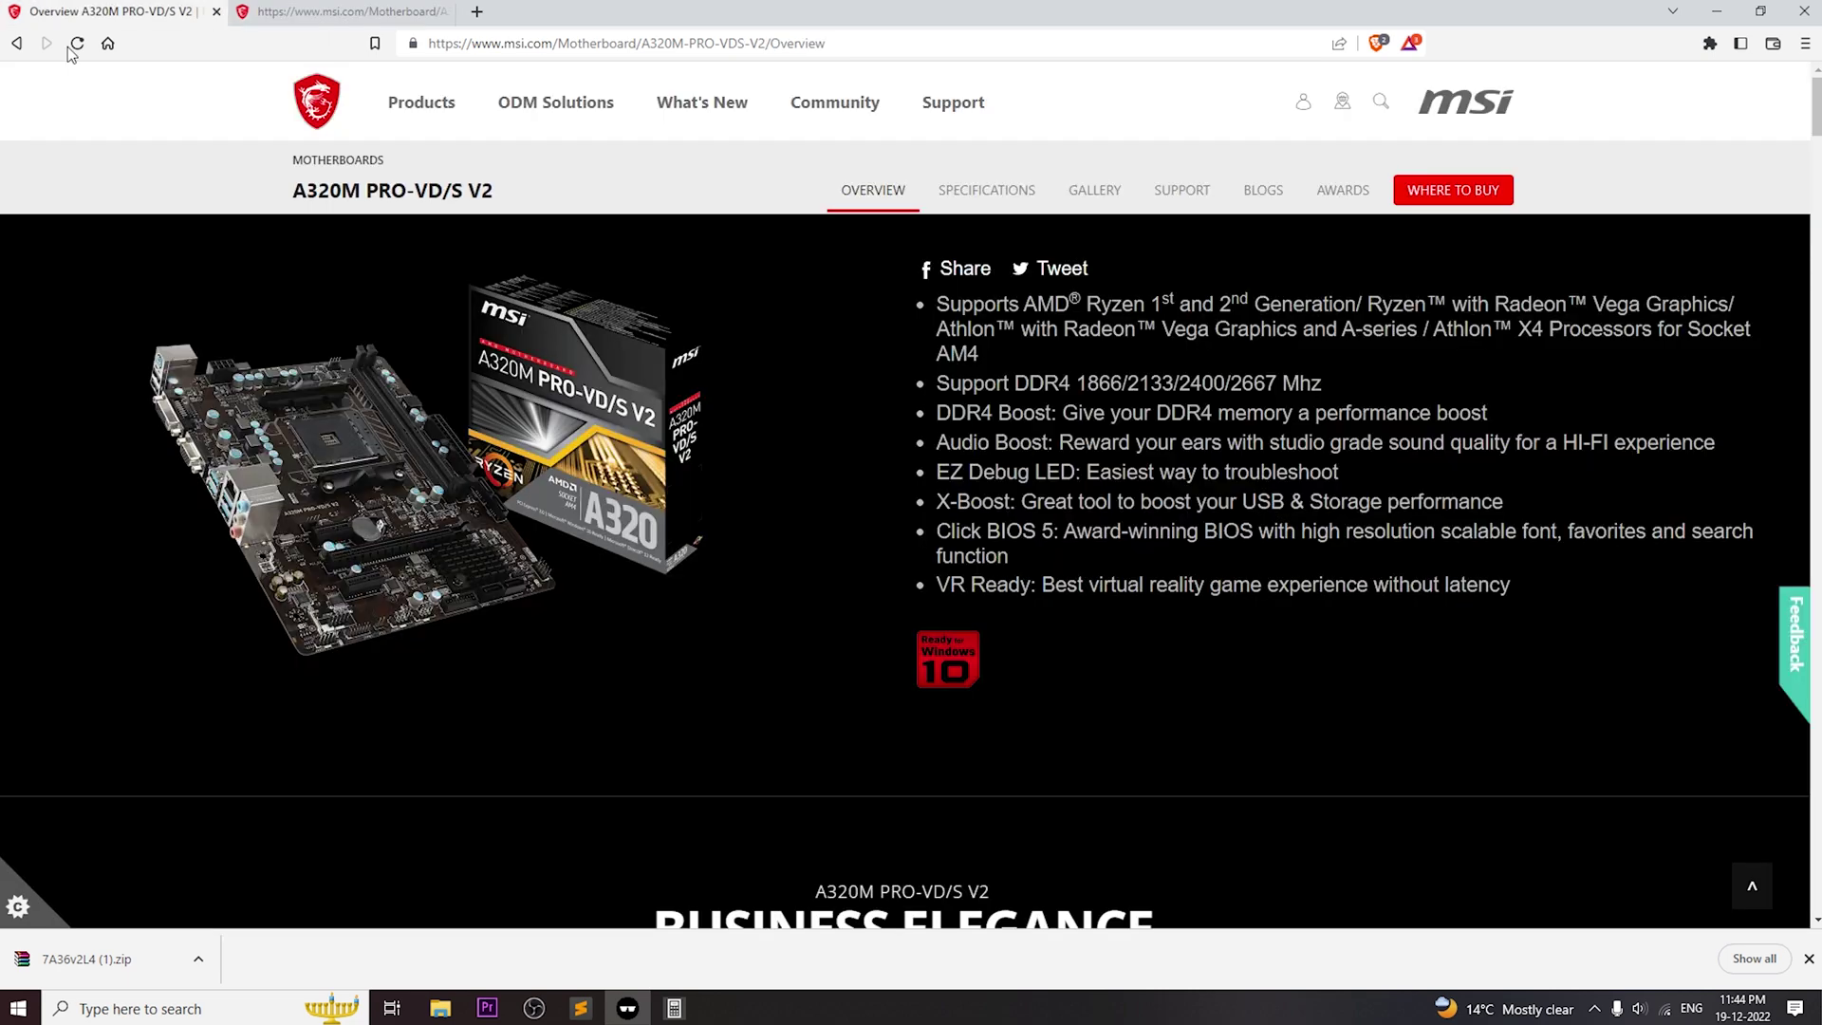
pyautogui.click(356, 11)
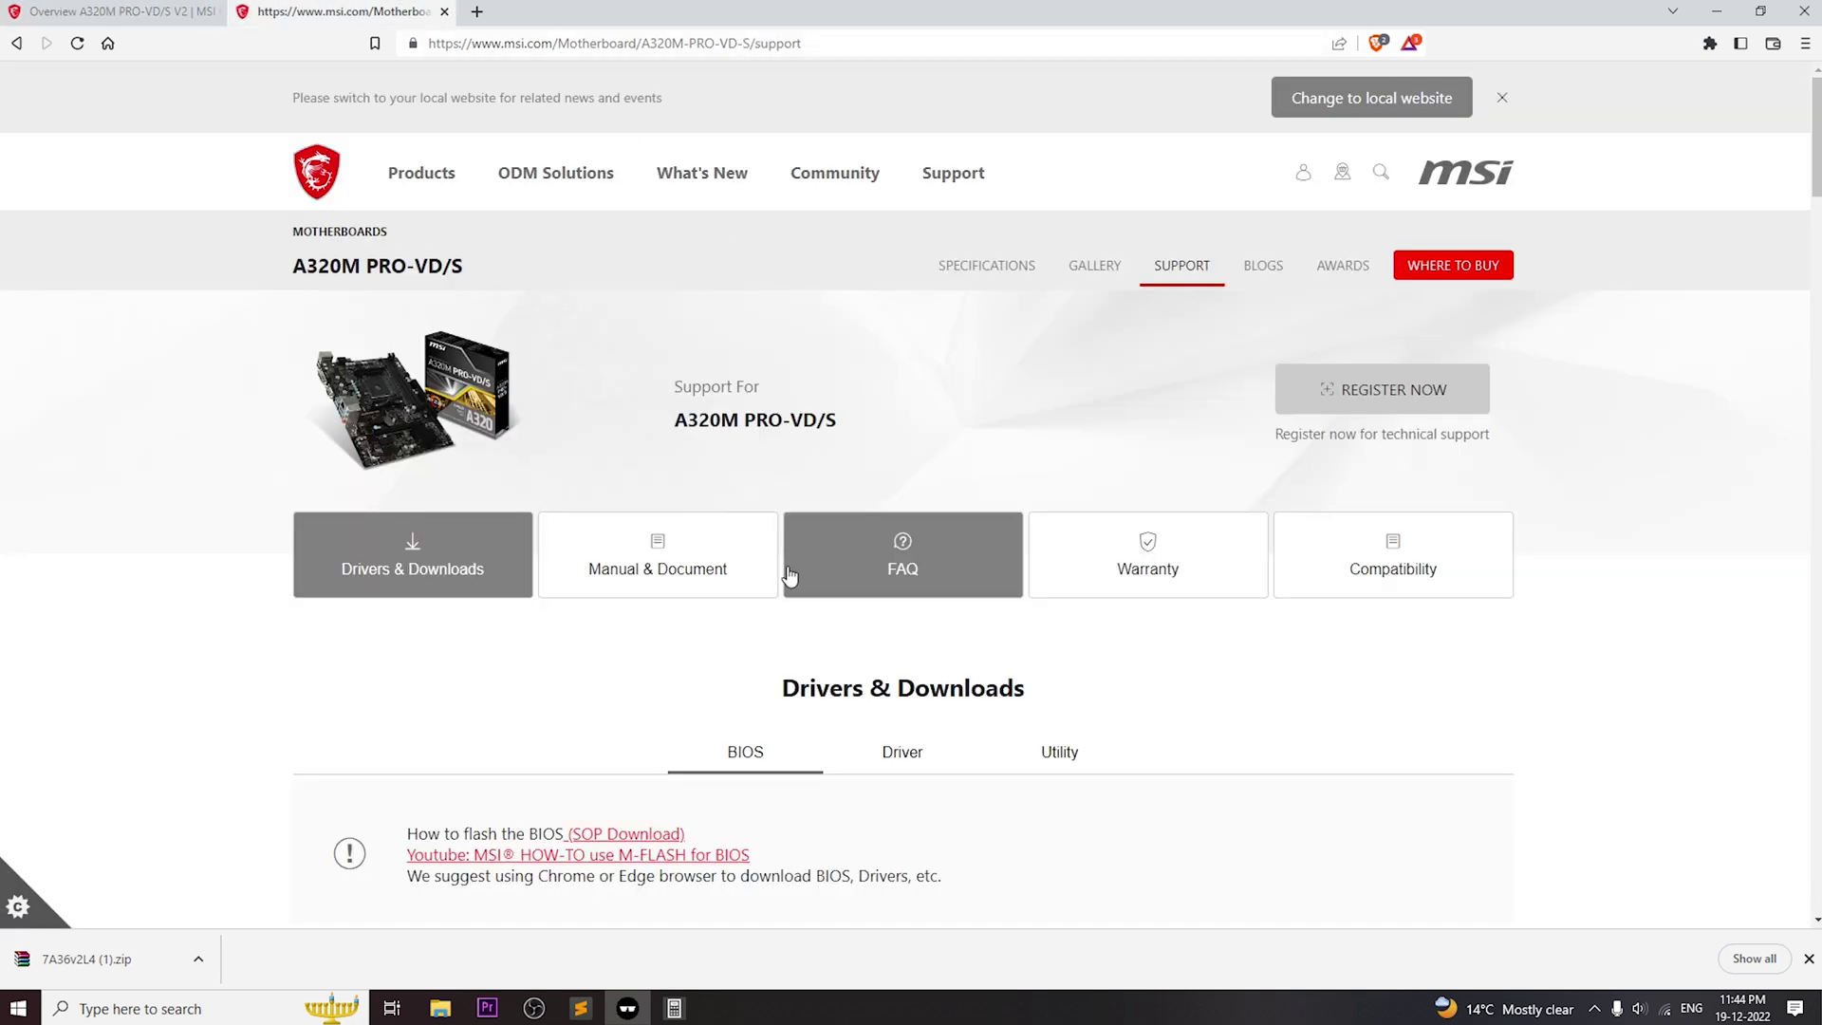
pyautogui.scroll(-2, 570, 499)
# Step: Start downloading 7A36vA4.zip from the V2 board's support page
pyautogui.click(64, 9)
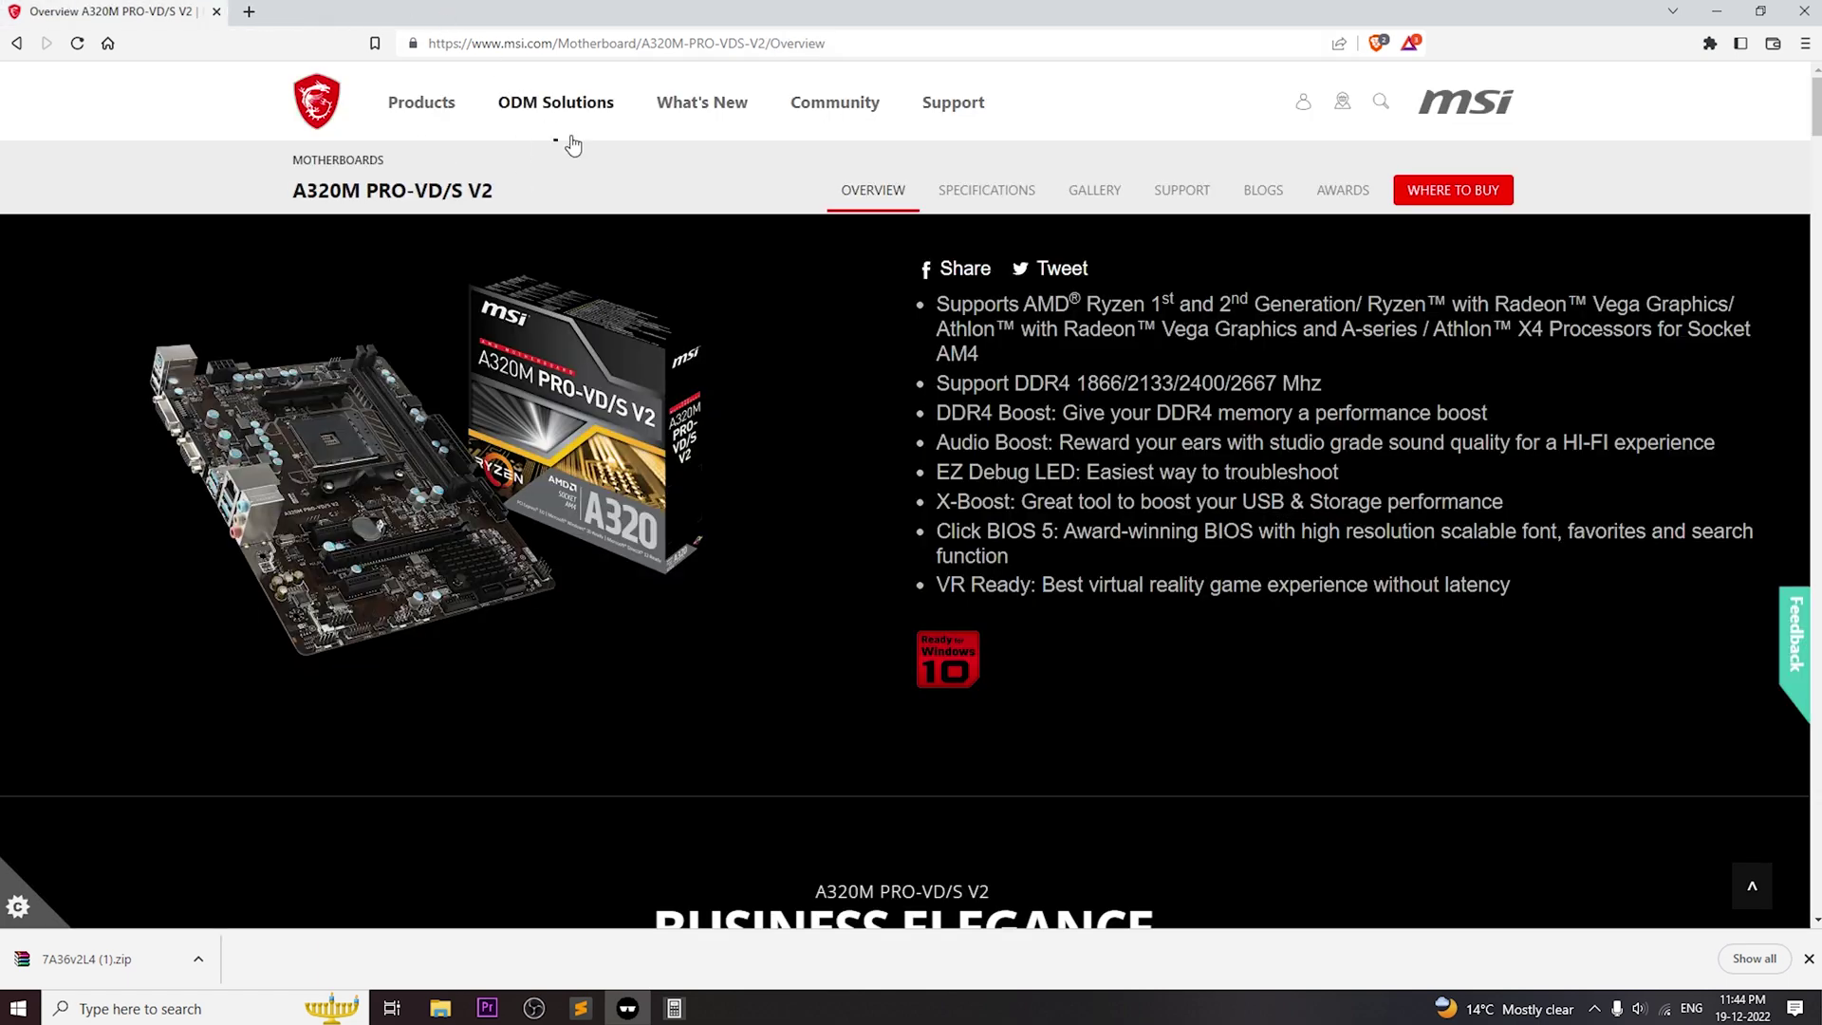
pyautogui.scroll(-2, 633, 429)
pyautogui.scroll(2, 996, 427)
pyautogui.click(1182, 190)
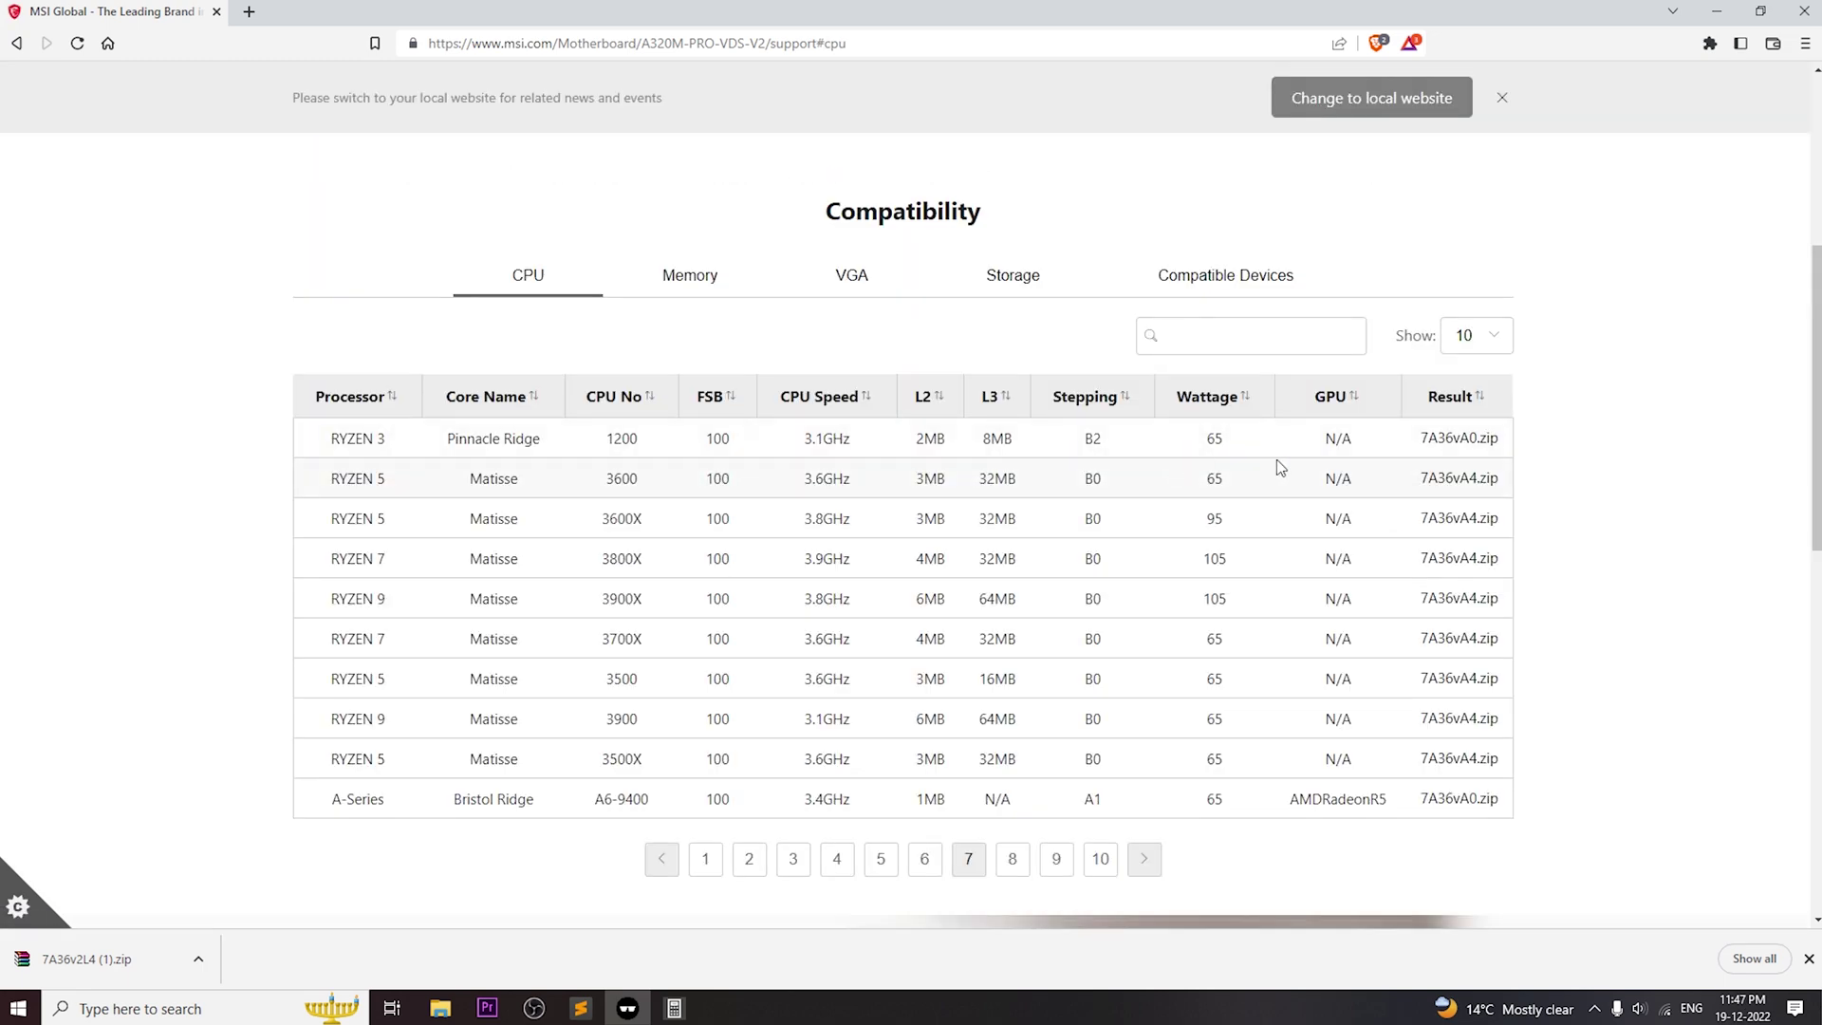
pyautogui.click(1458, 478)
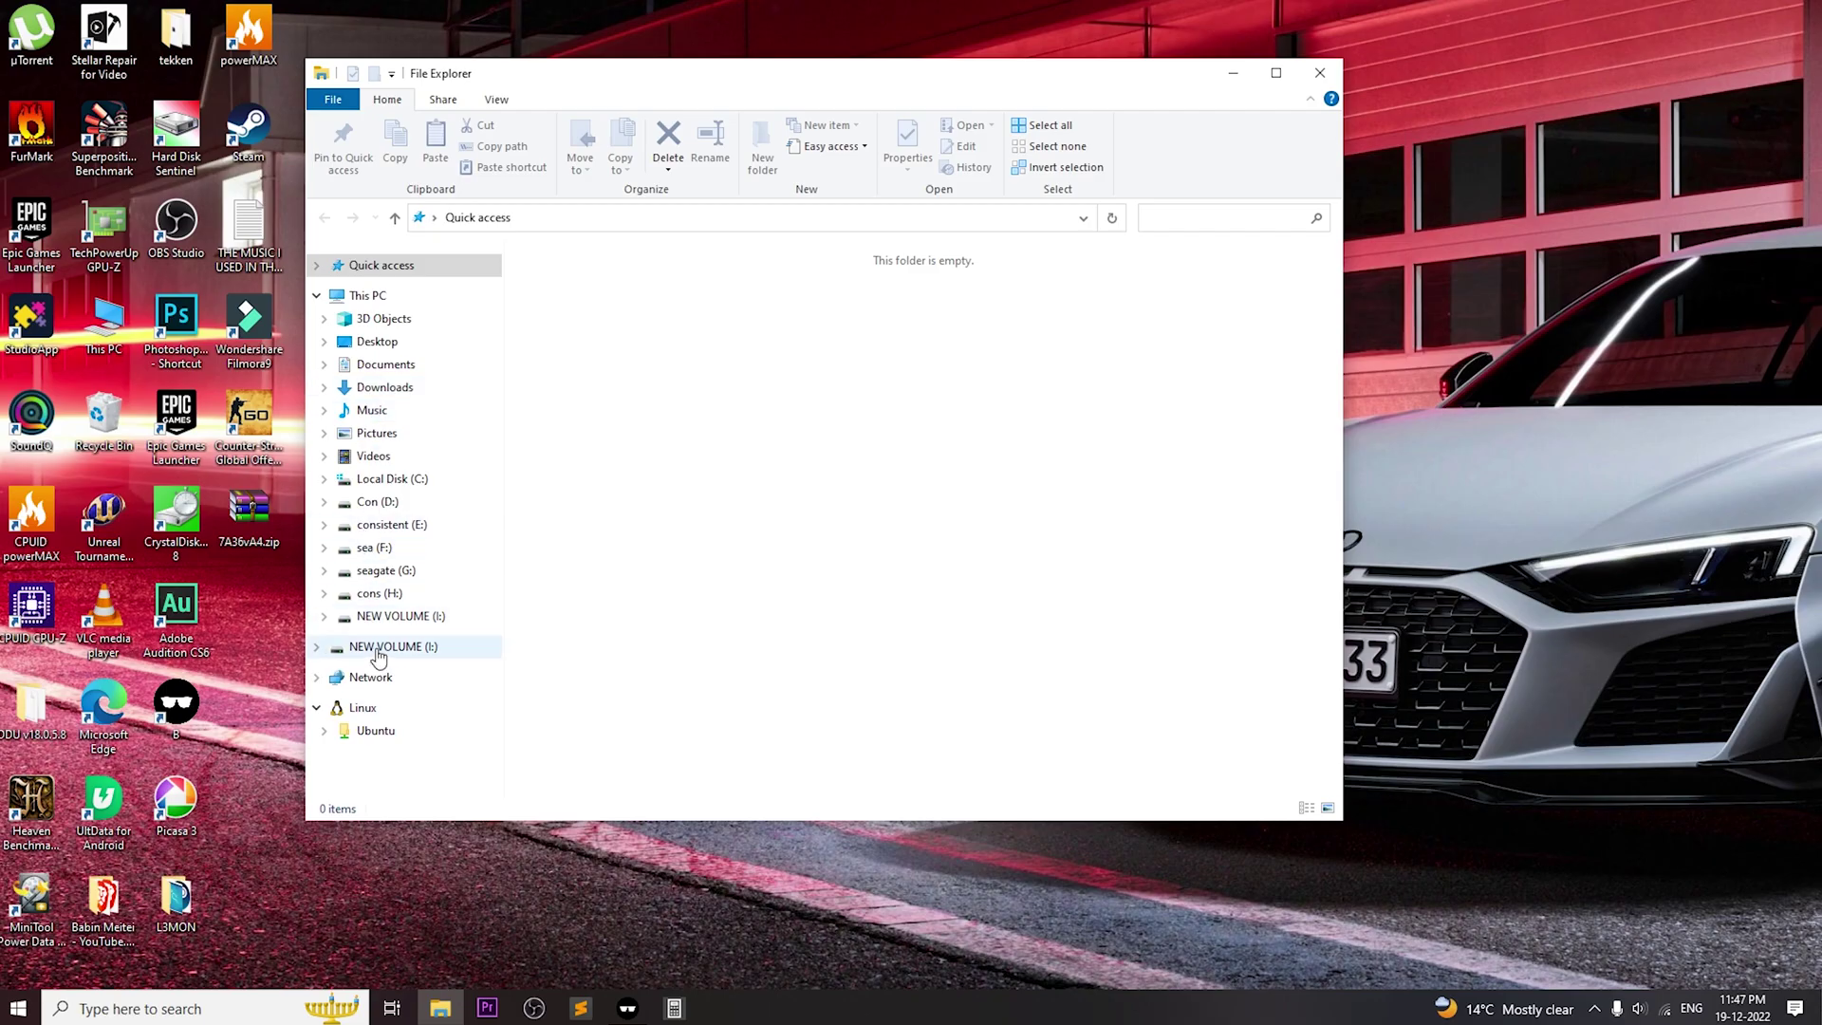
# Step: Paste 7A36vA4.zip onto NEW VOLUME (I:) and extract it to 7A36vA4\ with WinRAR
pyautogui.click(391, 646)
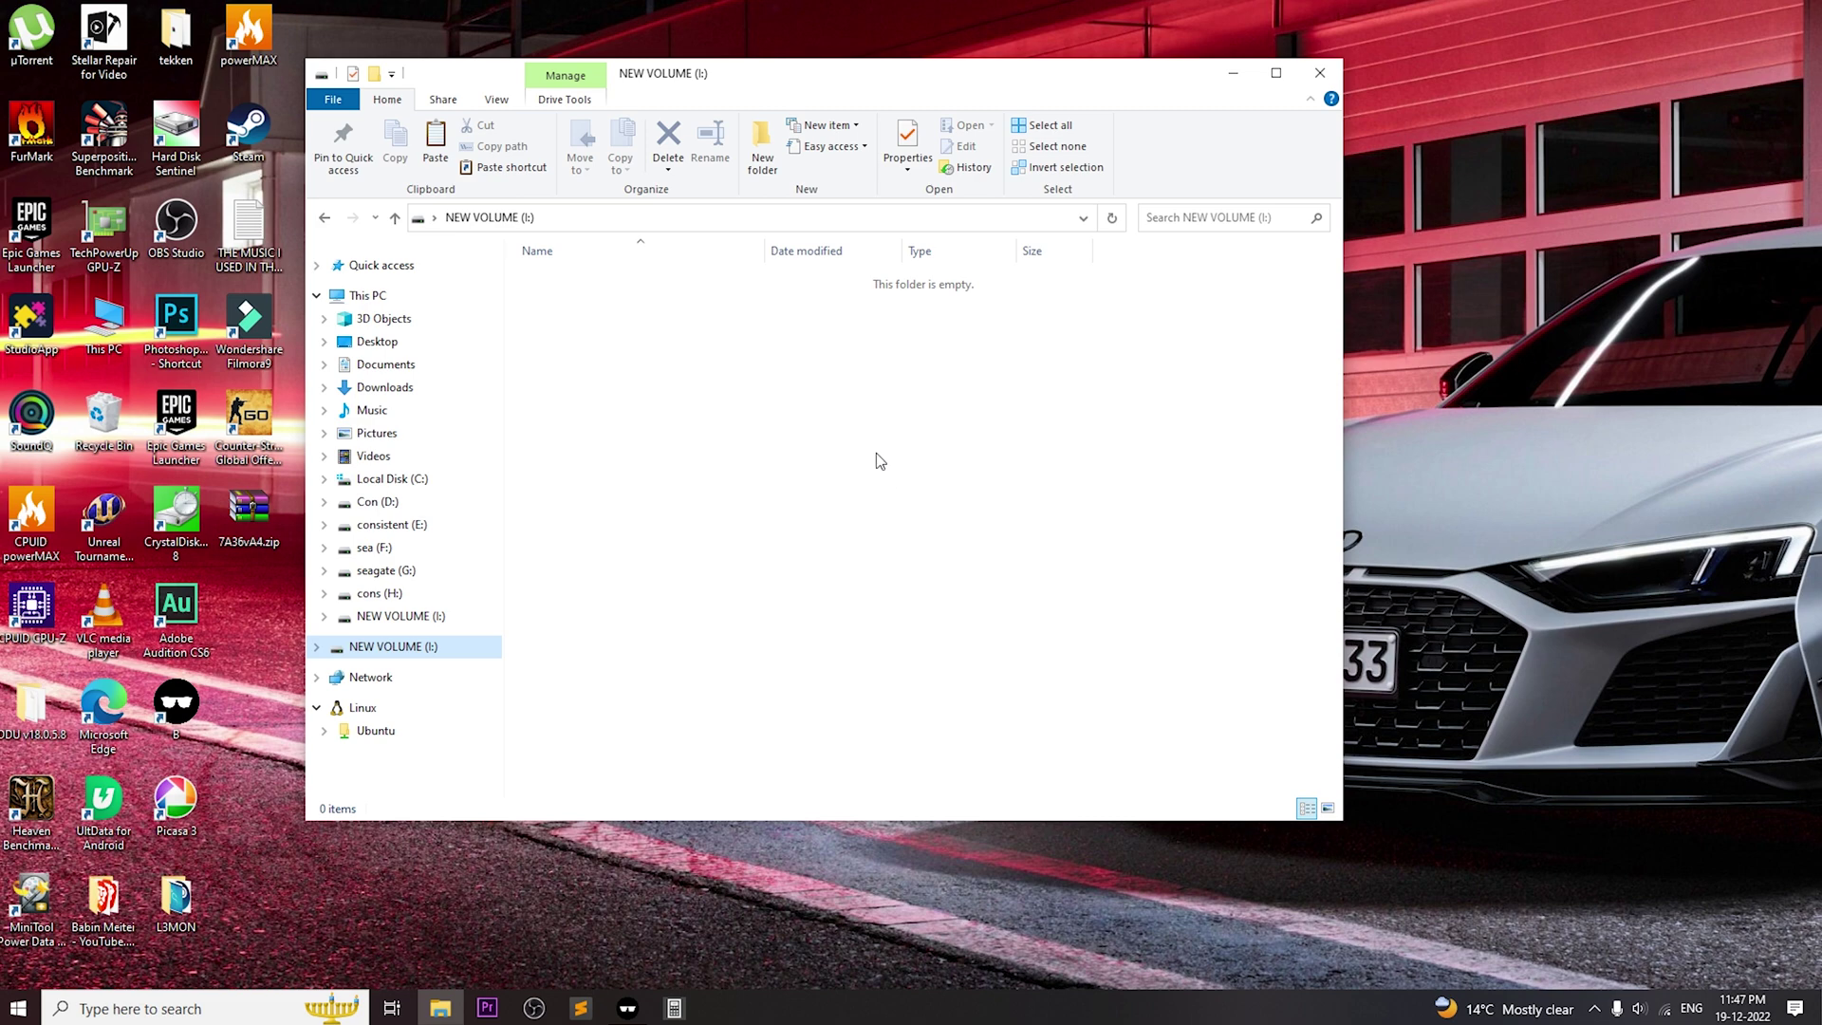
pyautogui.rightClick(874, 427)
pyautogui.click(925, 561)
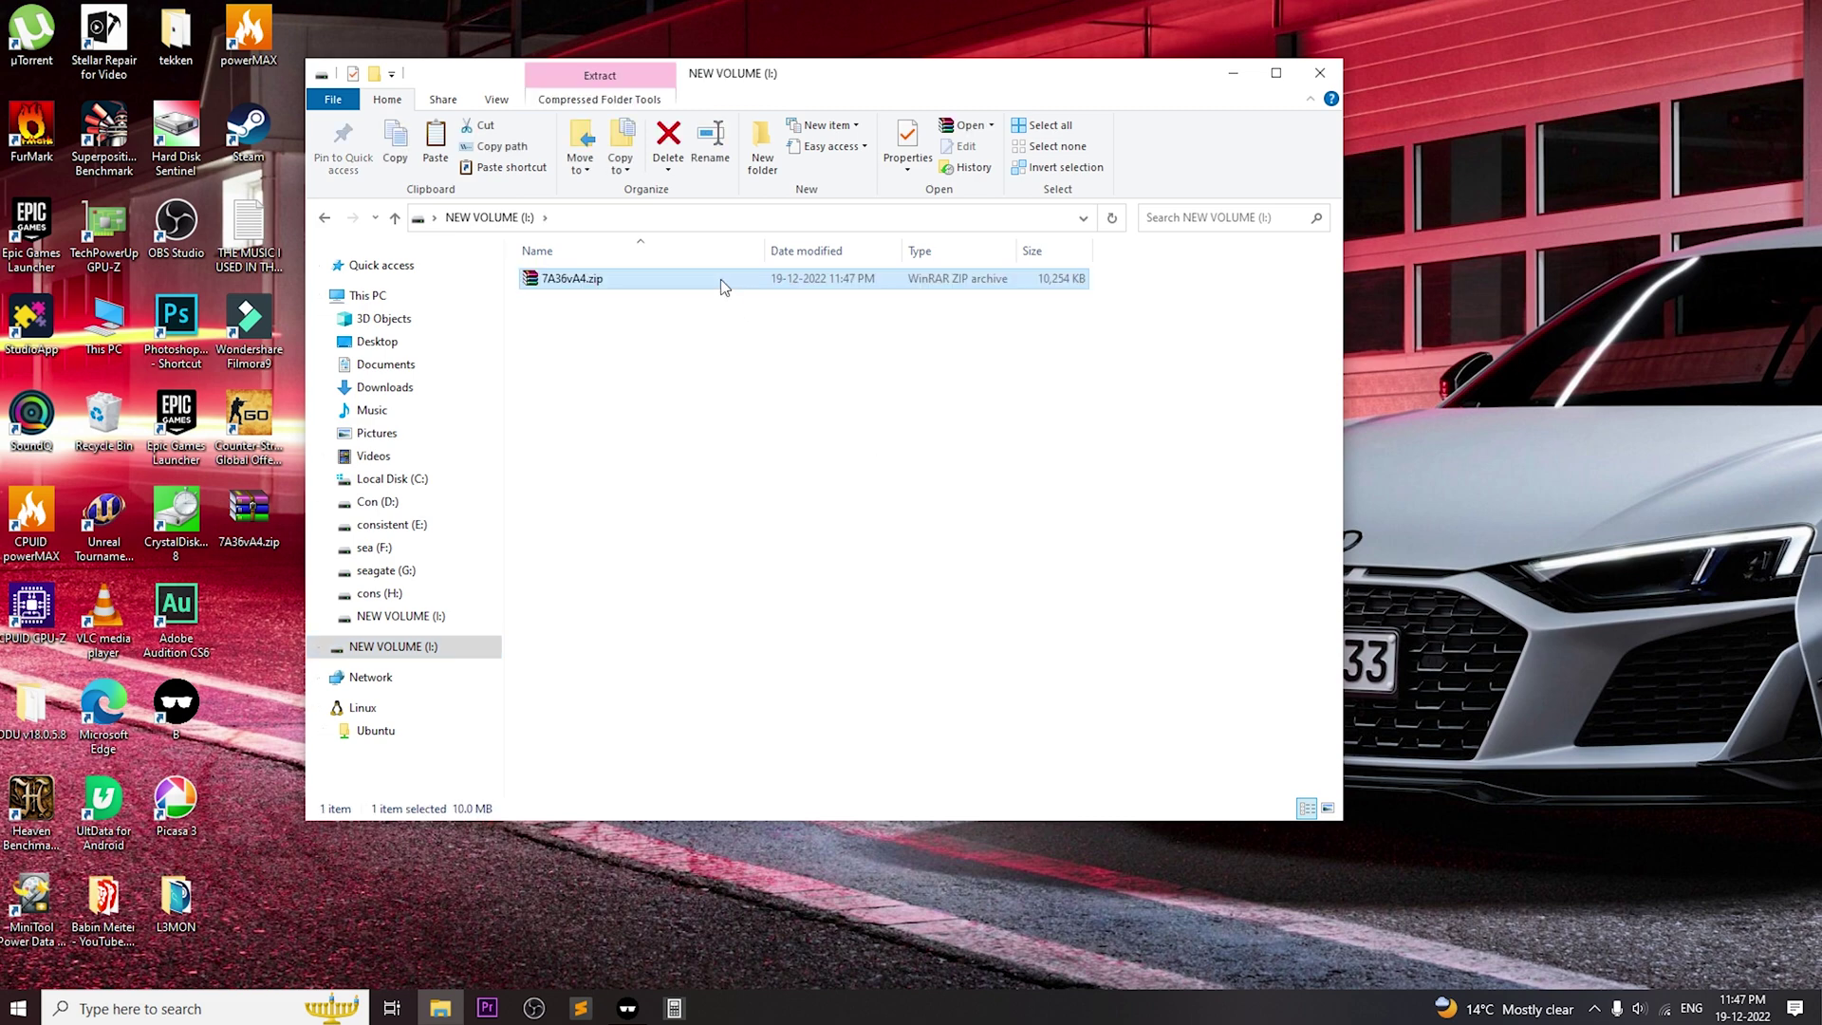
pyautogui.rightClick(722, 286)
pyautogui.click(788, 376)
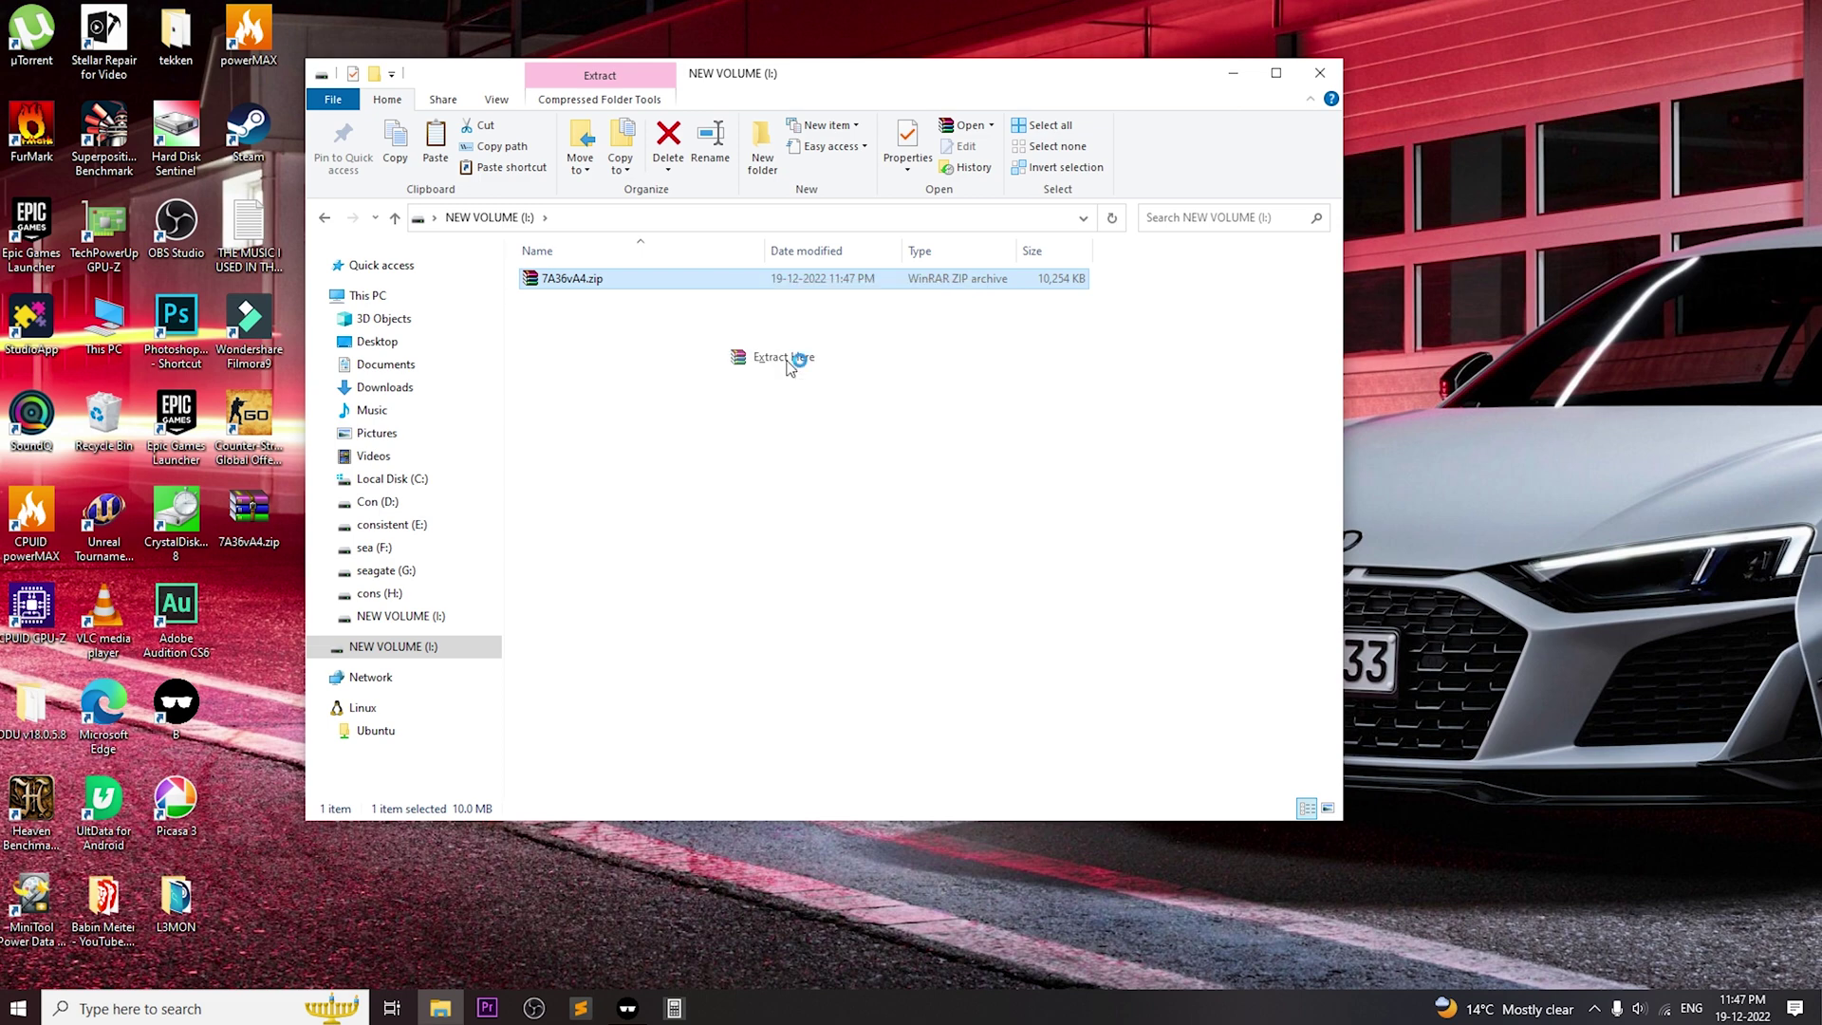